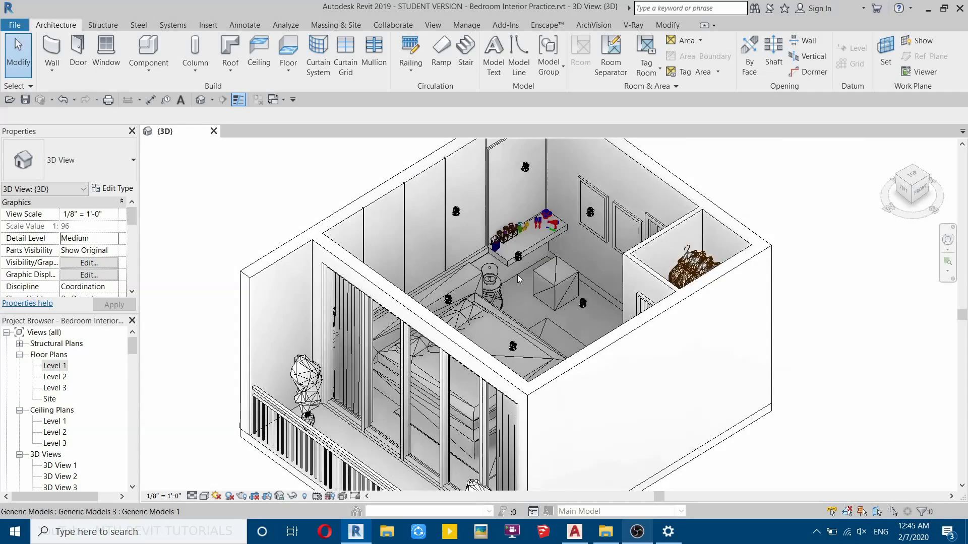
Open the Enscape View 2 perspective from the Project Browser.
scroll(526, 292, up, 3)
middle_drag(525, 292, 519, 313)
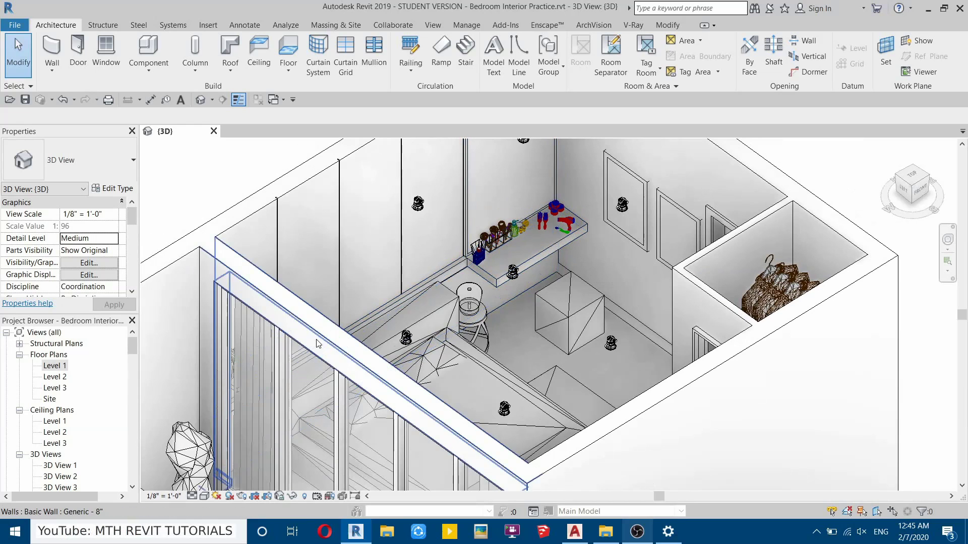
scroll(56, 380, down, 2)
scroll(57, 383, down, 2)
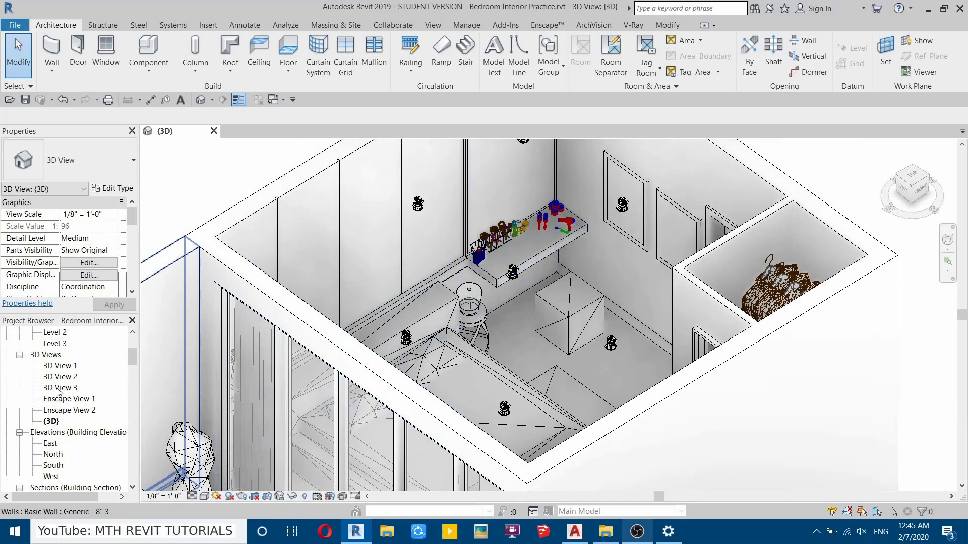
double_click(86, 411)
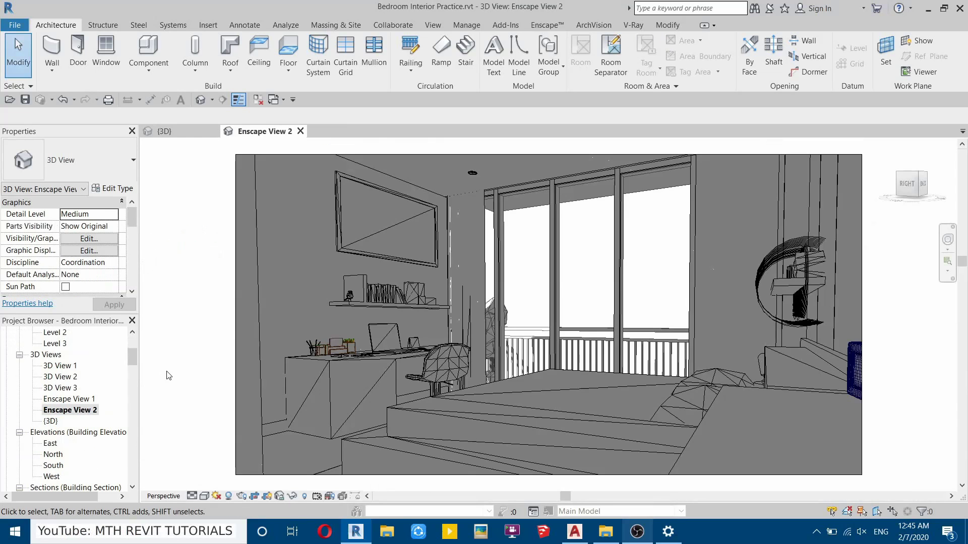
Keep Image as the rendering background style and open its landscape photo settings.
click(242, 497)
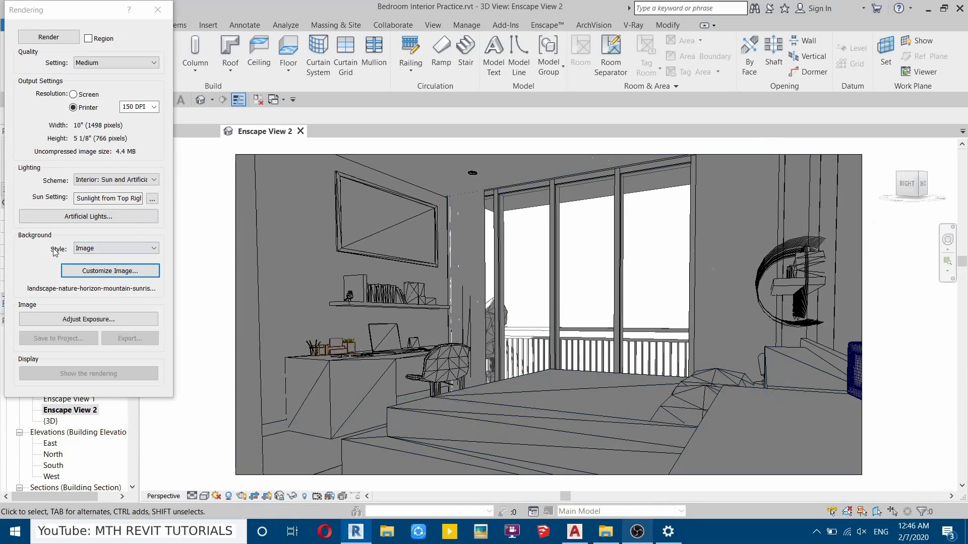
click(93, 249)
click(113, 293)
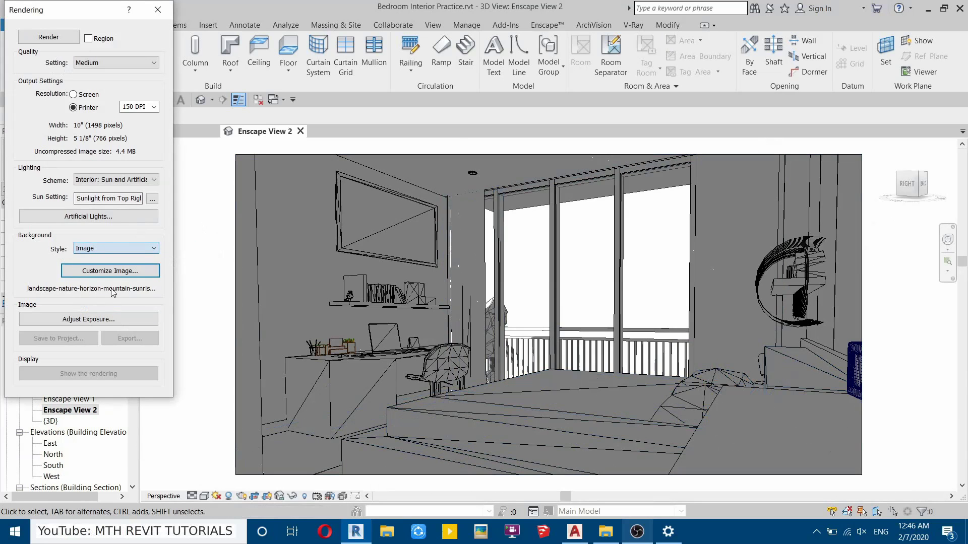
click(102, 272)
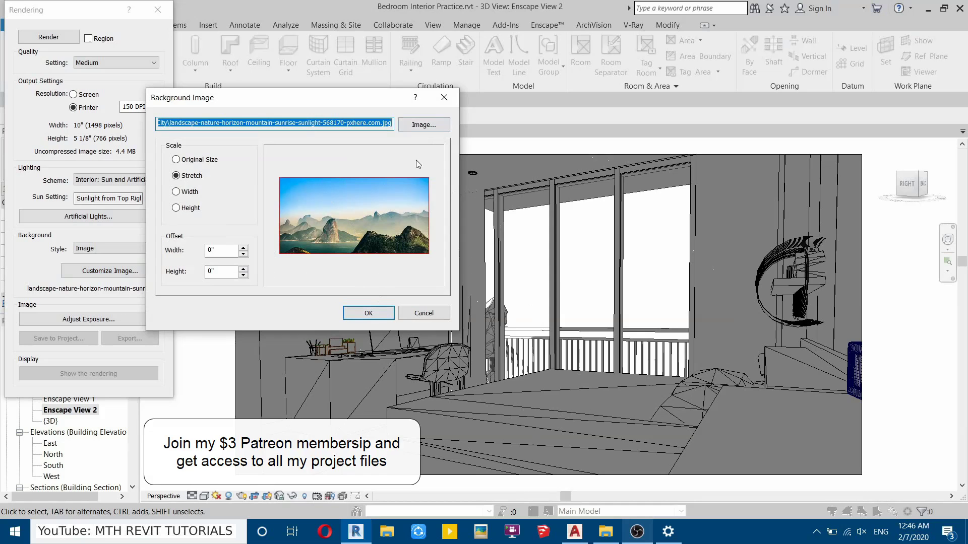
Close the rendering dialogs and switch to the Level 3 floor plan, closing Level 1.
click(444, 98)
click(158, 10)
scroll(75, 401, up, 2)
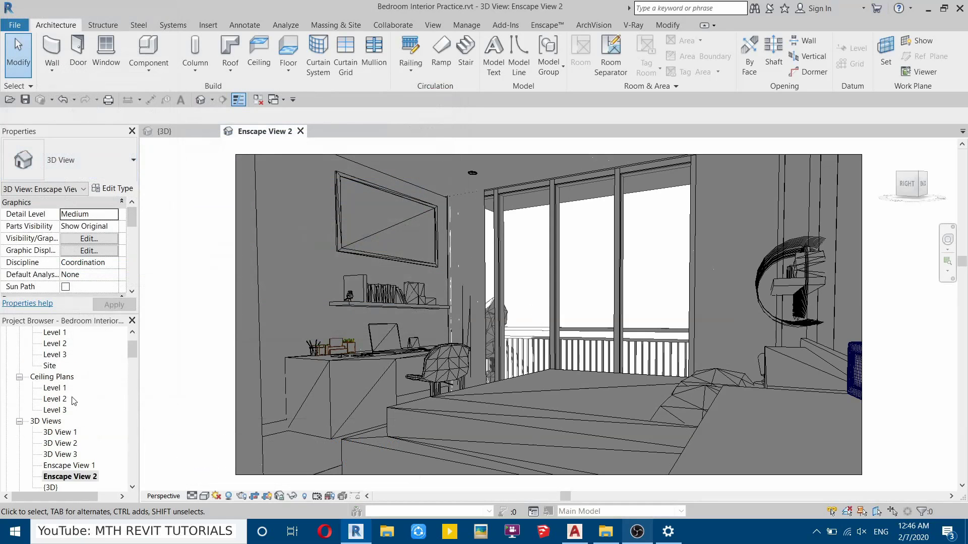
scroll(74, 401, up, 1)
double_click(57, 366)
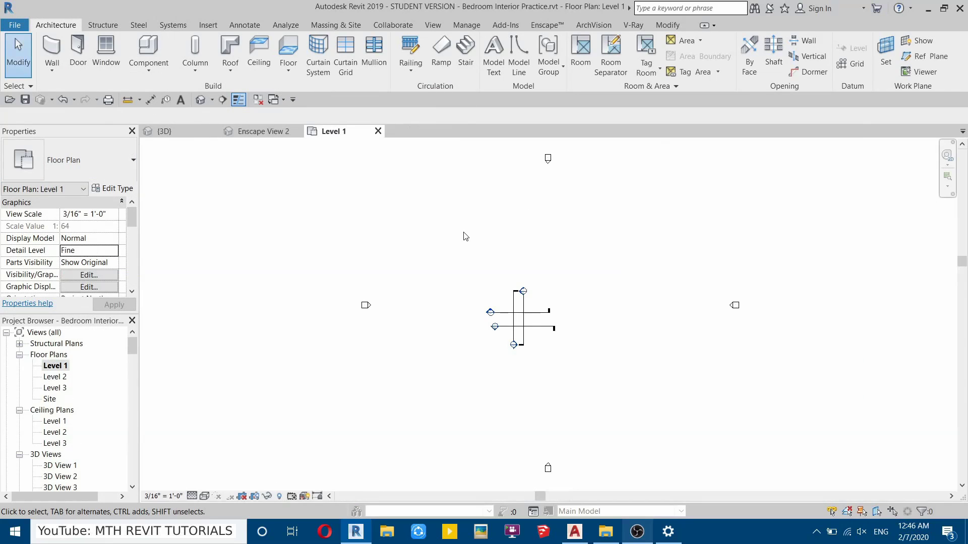
double_click(56, 388)
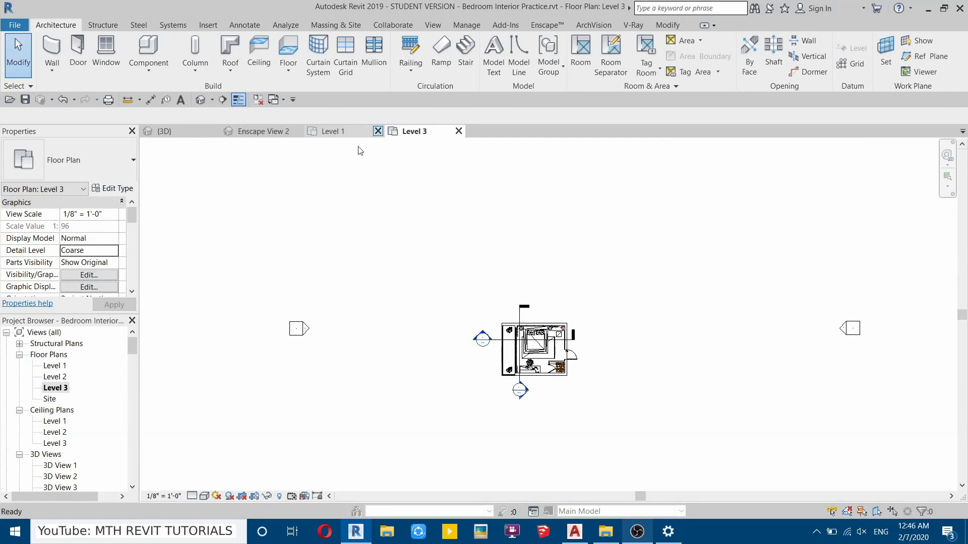
click(377, 131)
scroll(450, 278, up, 4)
scroll(450, 278, up, 2)
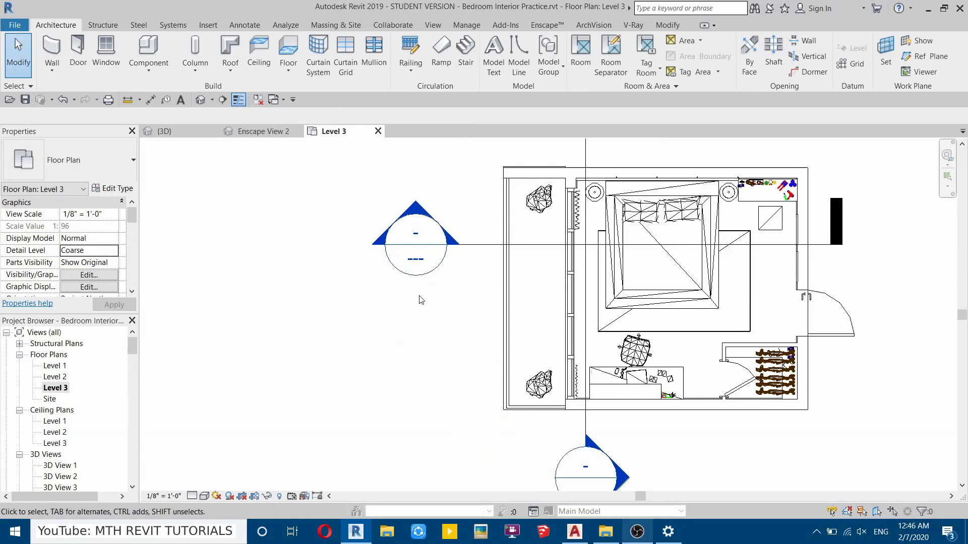
scroll(423, 252, down, 2)
middle_drag(409, 241, 410, 304)
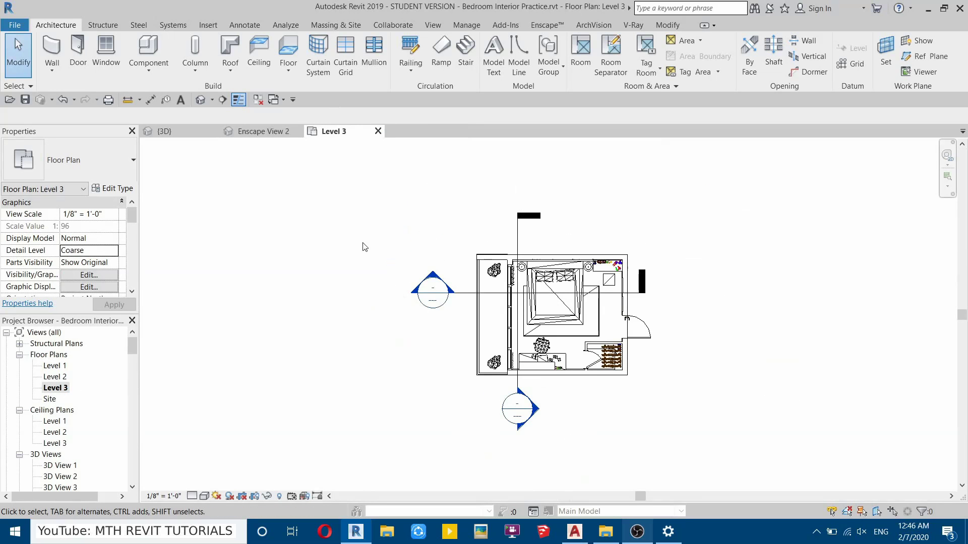
Draw a straight vertical Generic 8" wall to the left of the bedroom.
click(52, 51)
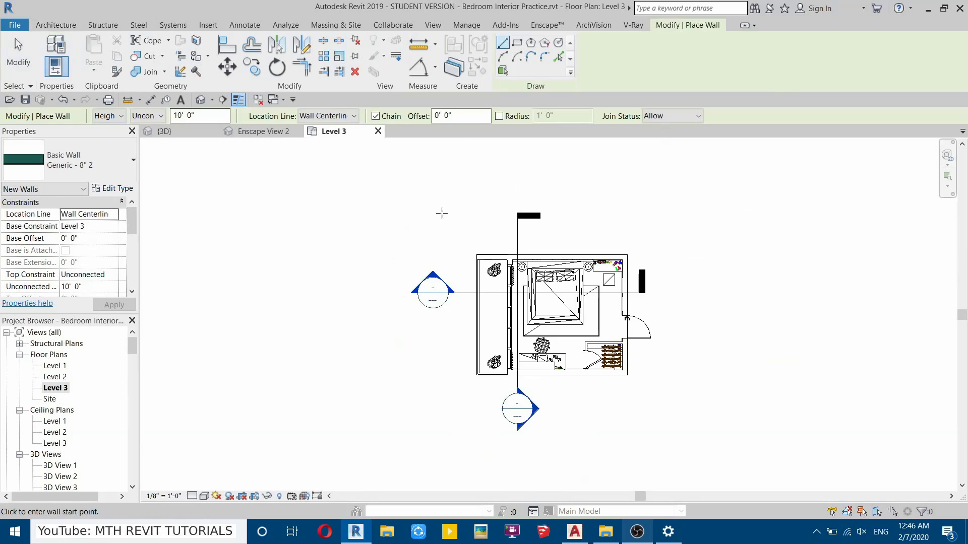
scroll(496, 295, up, 4)
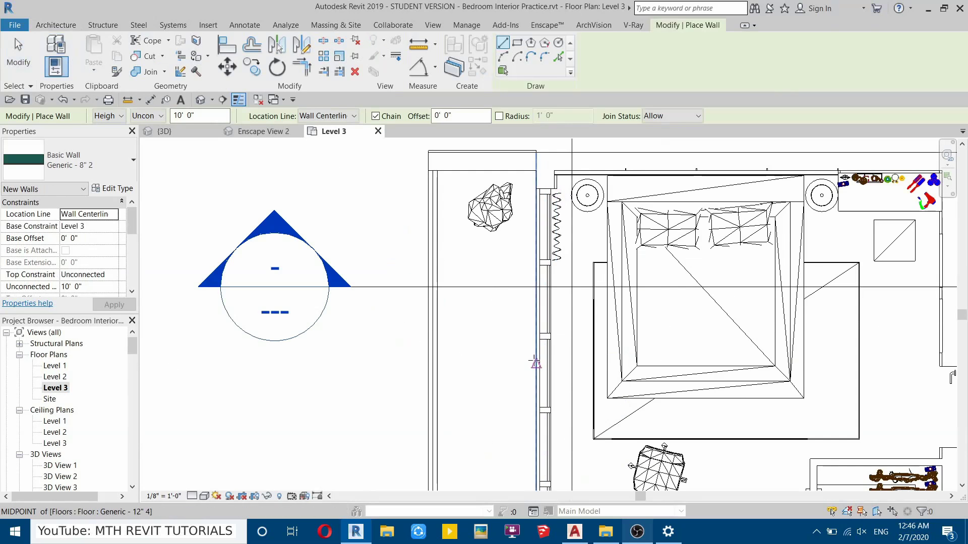
scroll(533, 281, down, 4)
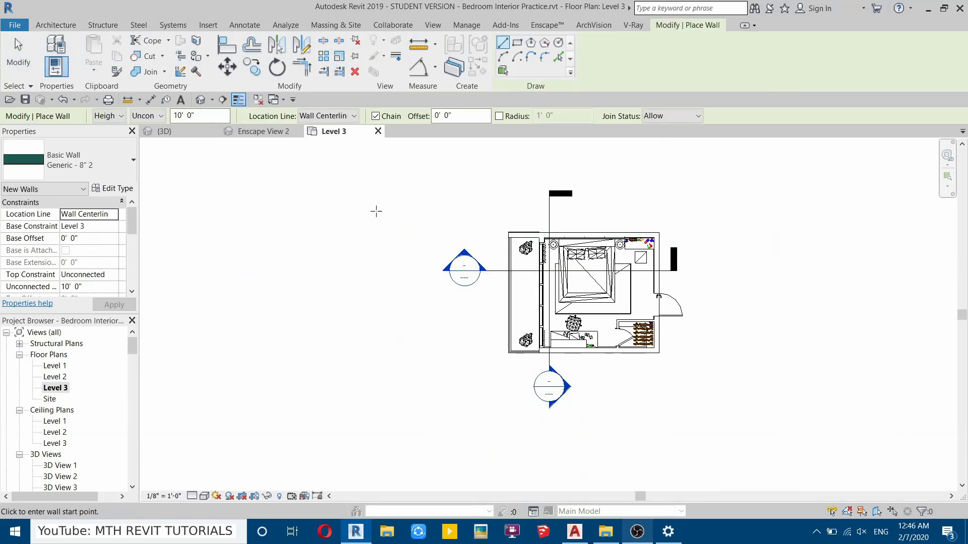
click(347, 197)
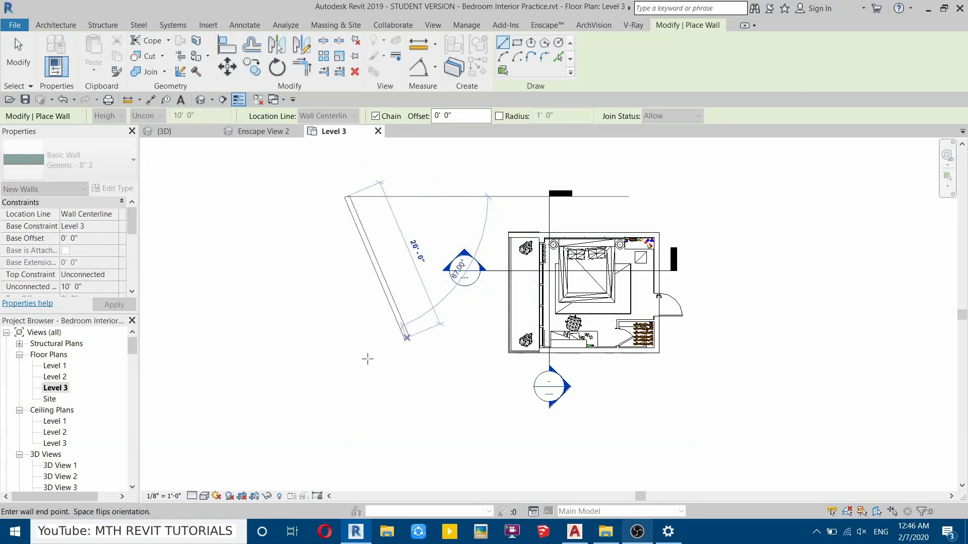
click(346, 403)
key(Escape)
key(Escape)
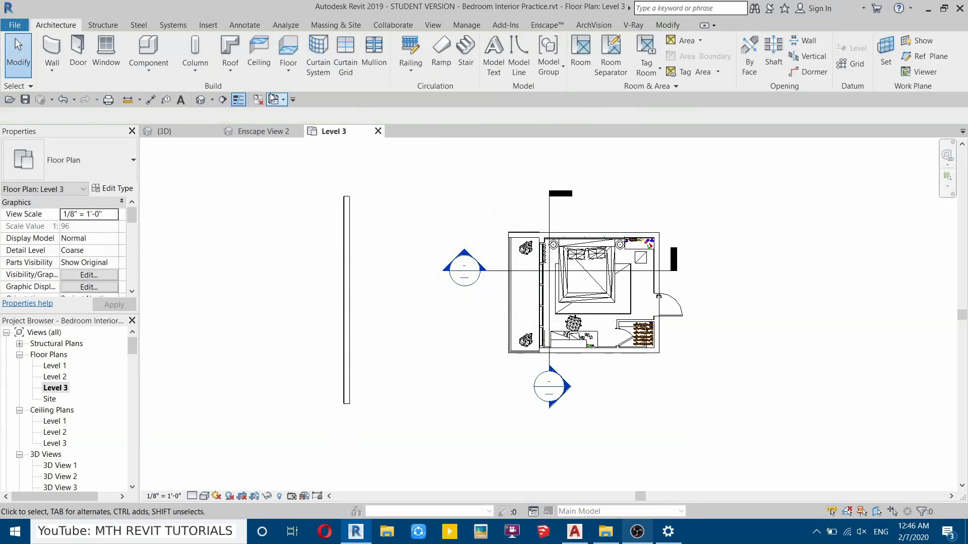
In the 3D view, create a new decal type named Background.
click(200, 99)
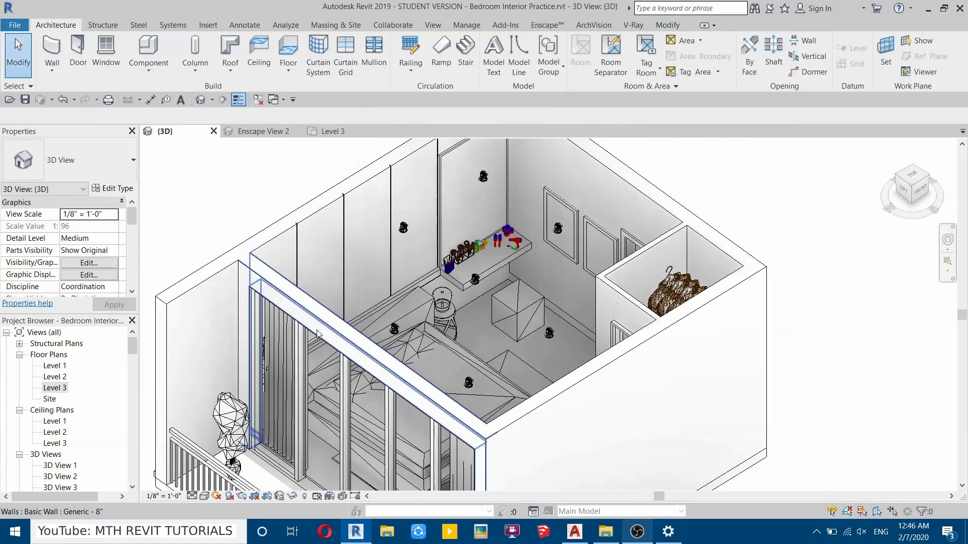
scroll(317, 333, down, 3)
mouse_move(522, 283)
shift+middle_down()
mouse_move(426, 443)
mouse_move(242, 411)
mouse_move(188, 376)
mouse_move(328, 183)
mouse_move(380, 259)
shift+middle_up()
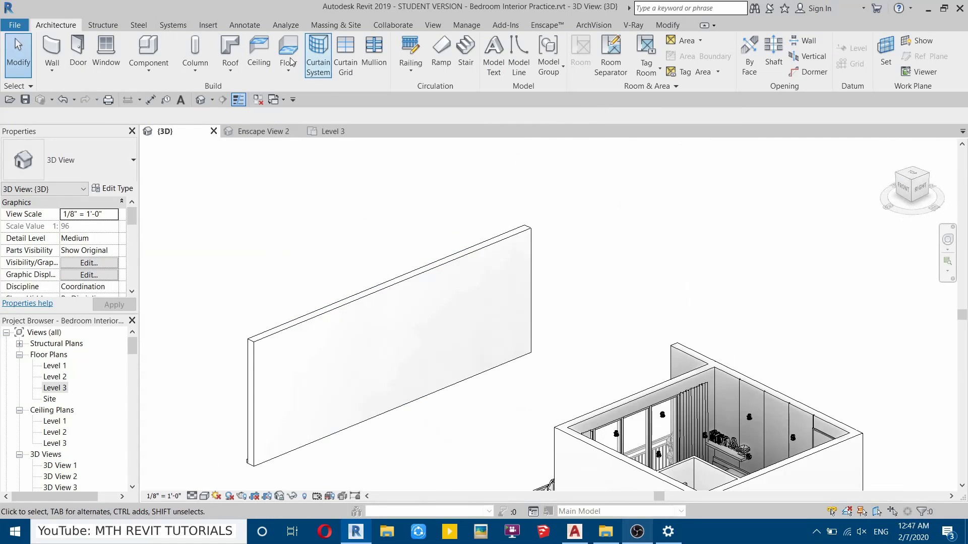
click(207, 25)
click(158, 70)
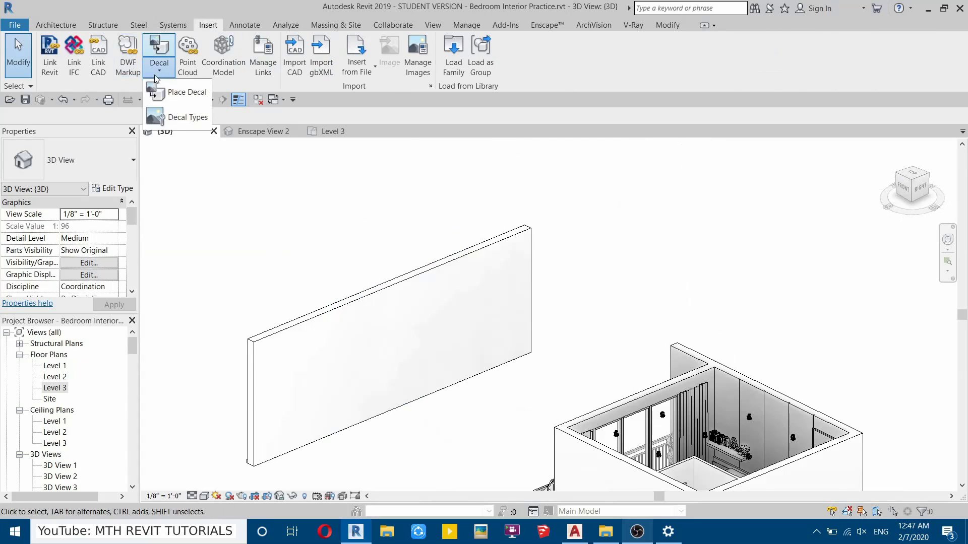
click(184, 117)
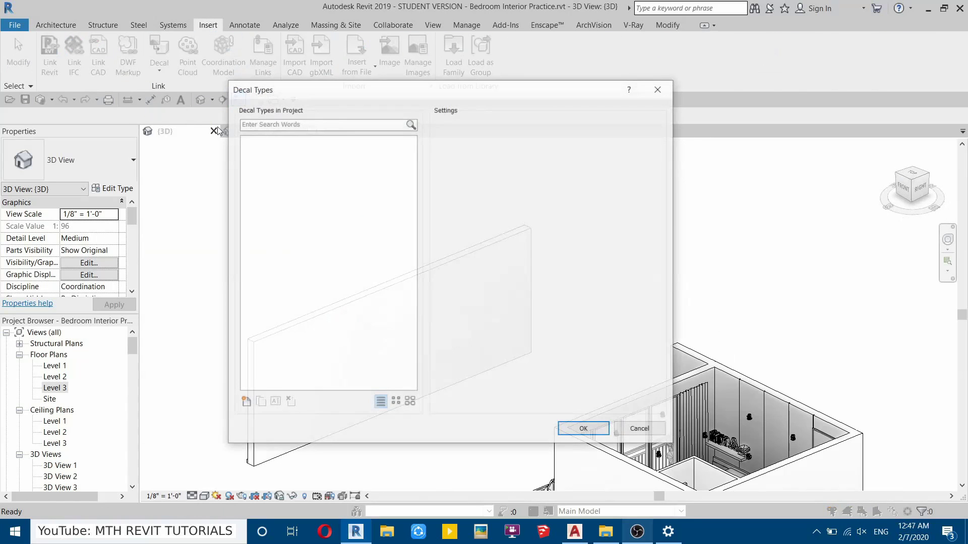
click(245, 402)
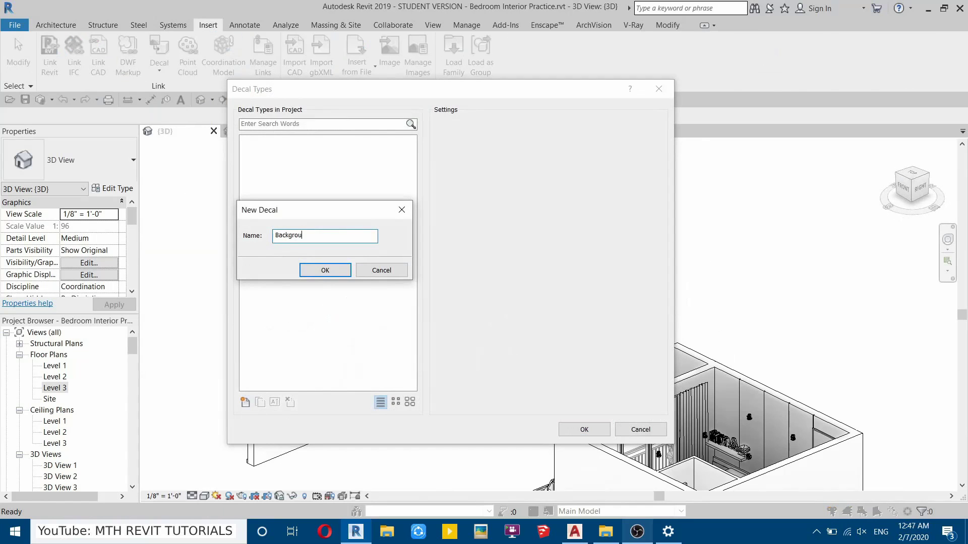
key(Return)
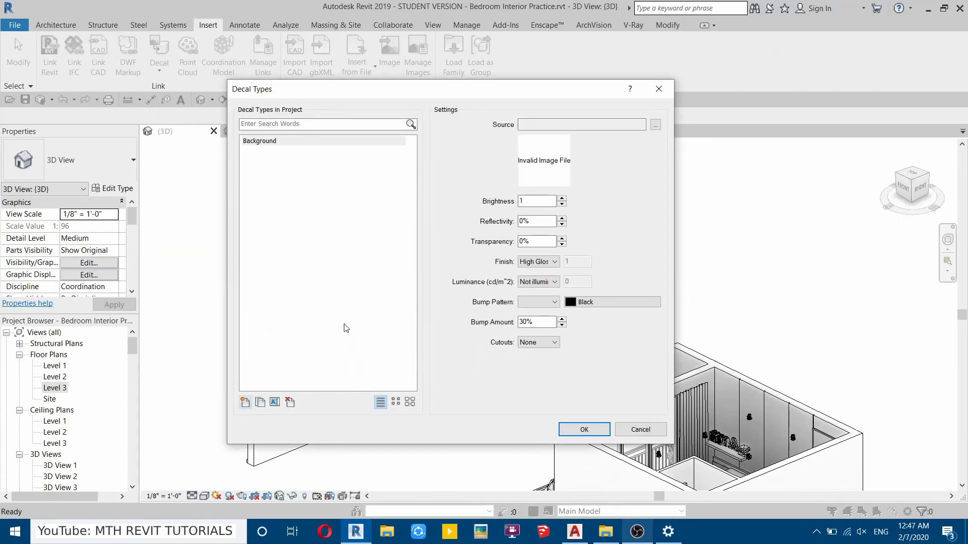
Assign the city photo 2272715zc5.jpg to the Background decal with a Matte finish.
click(654, 125)
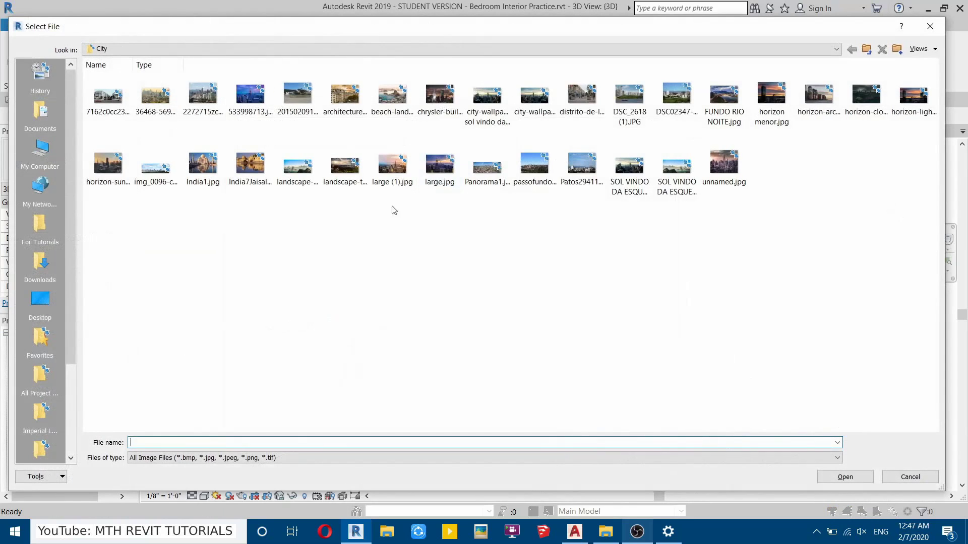
right_click(305, 217)
mouse_move(353, 227)
click(493, 227)
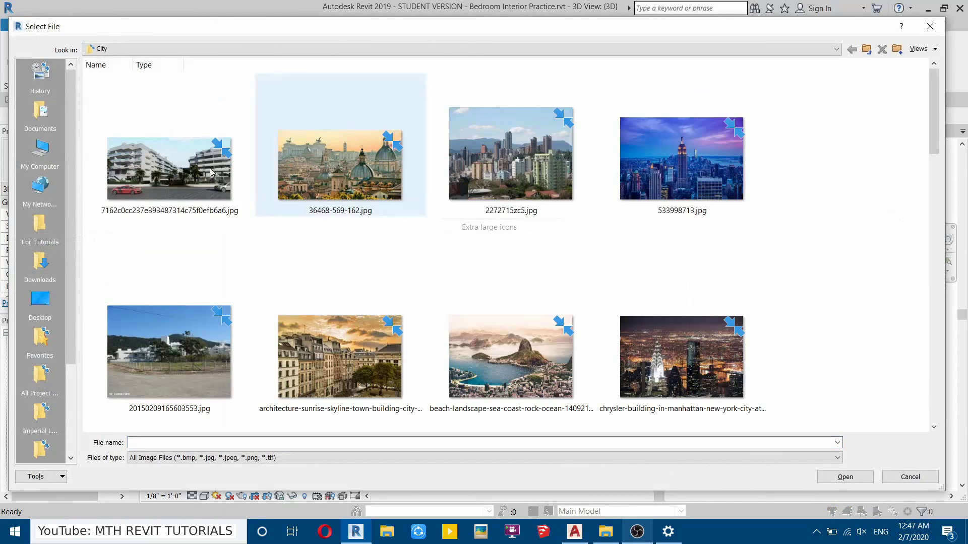
drag(931, 117, 890, 107)
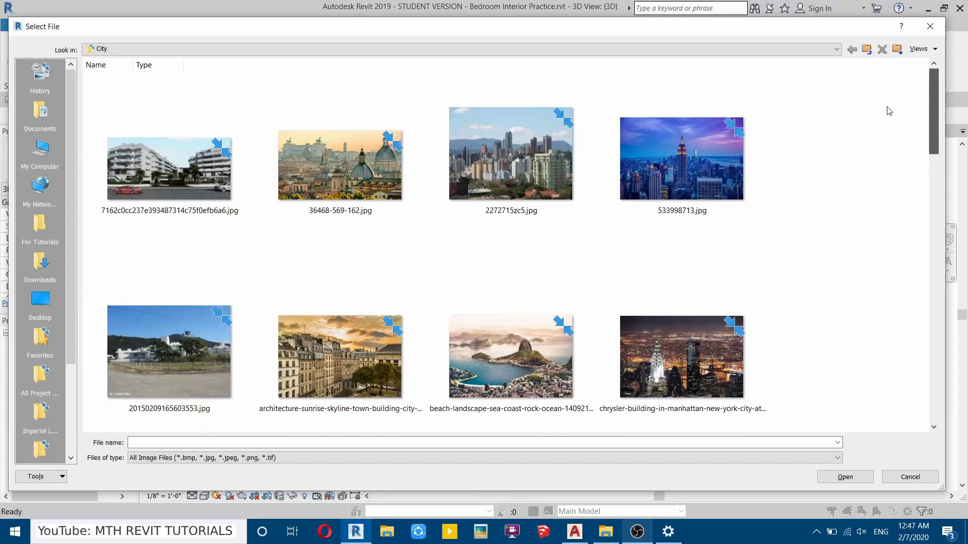
click(449, 177)
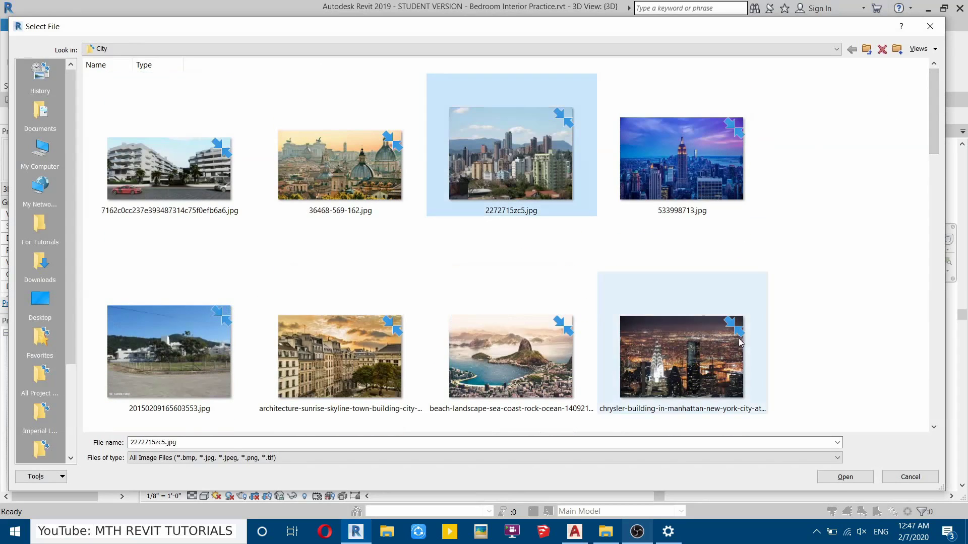
click(834, 477)
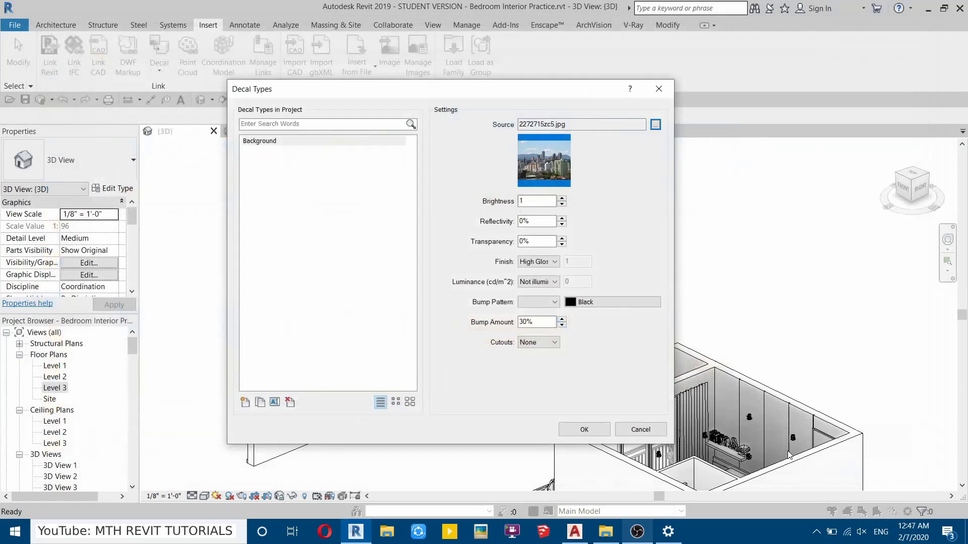
click(525, 265)
click(529, 272)
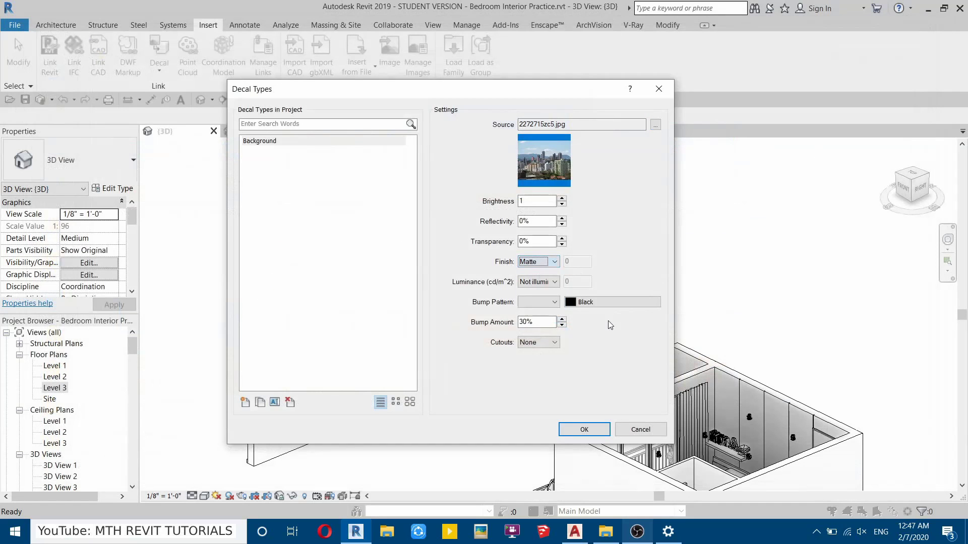
click(588, 436)
Start placing the Background decal on the wall, then cancel further placement.
click(168, 55)
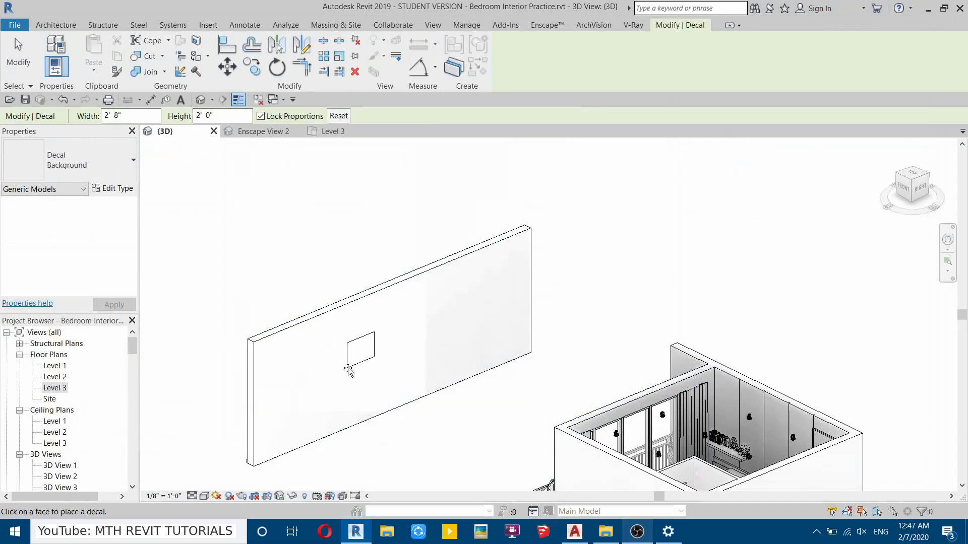
right_click(570, 255)
click(598, 271)
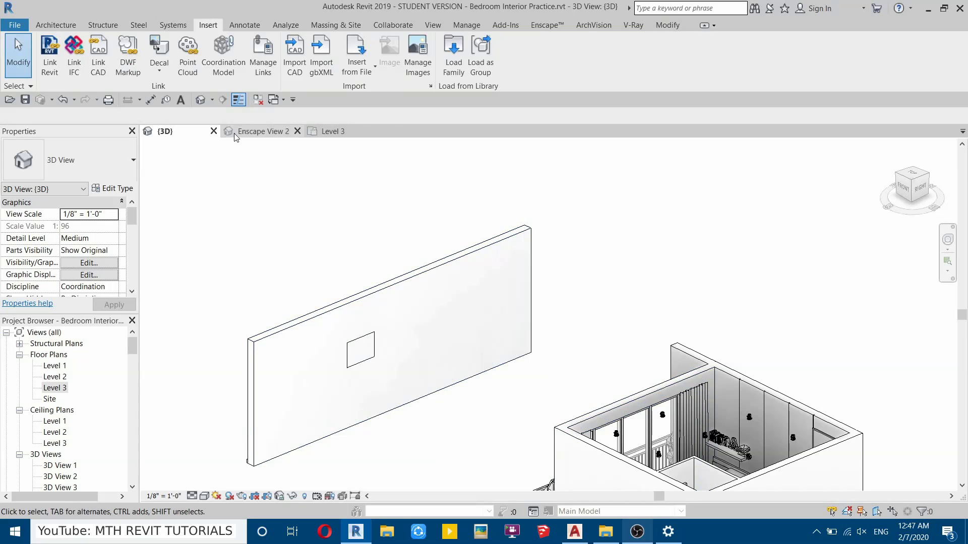
Close the Level 3 plan and return to the 3D view.
click(251, 133)
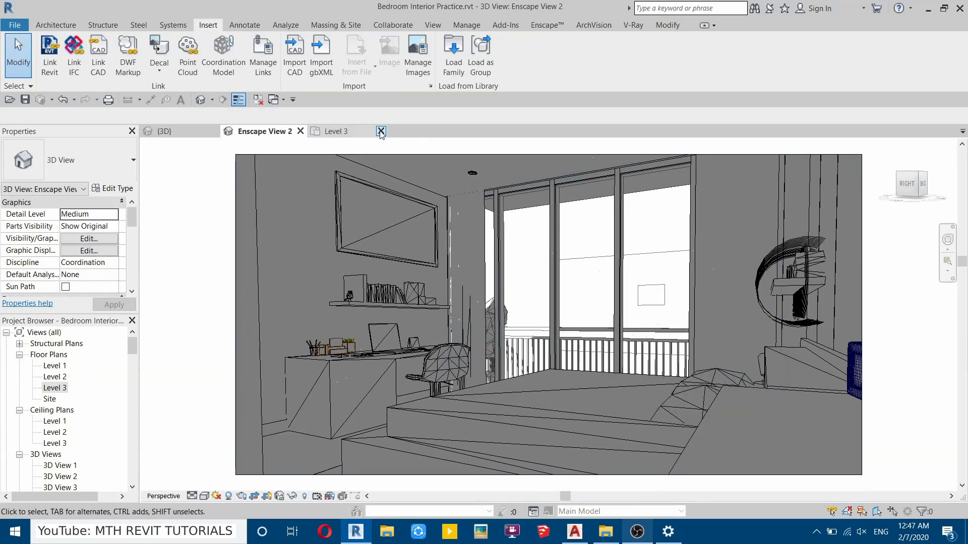
click(380, 132)
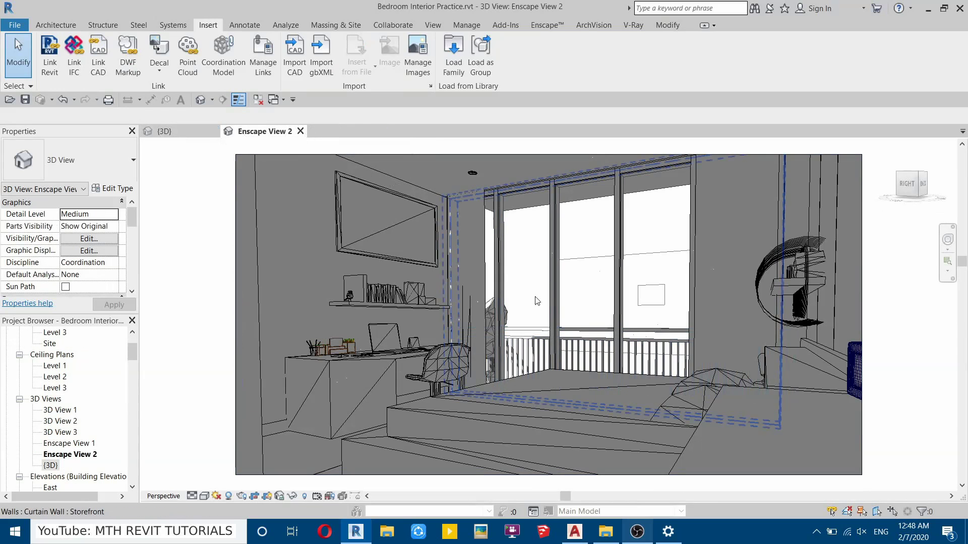
click(167, 131)
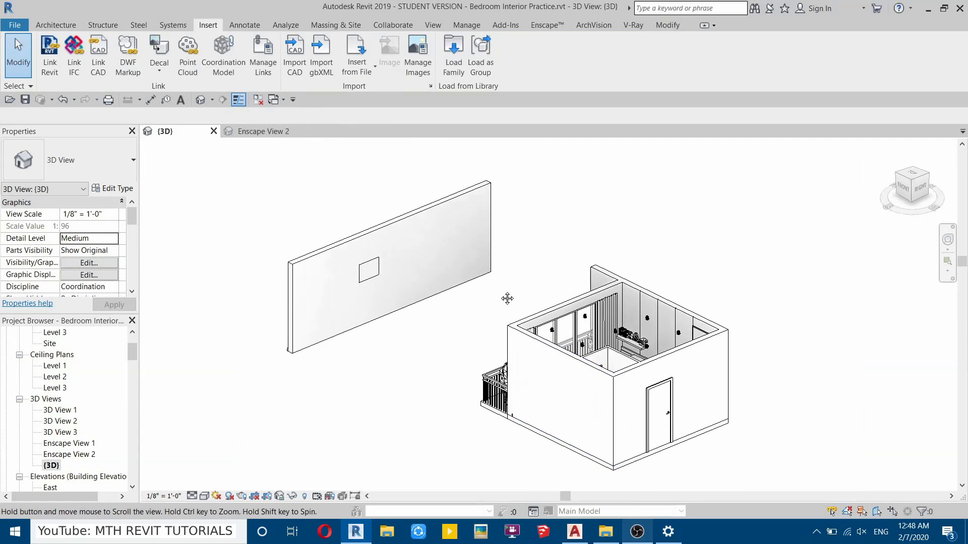
scroll(499, 286, up, 2)
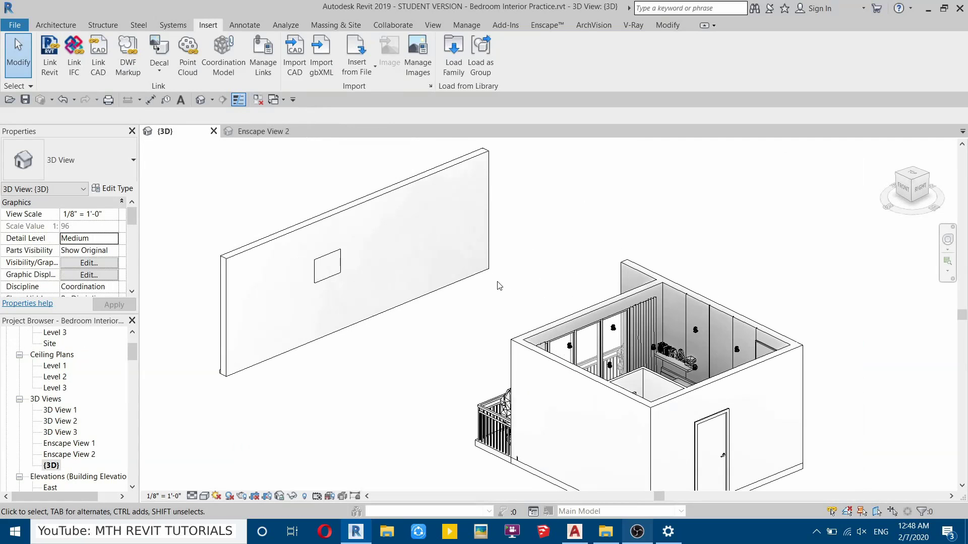
Tile the views with WT and set Enscape View 2 to the Realistic visual style.
key(w)
key(t)
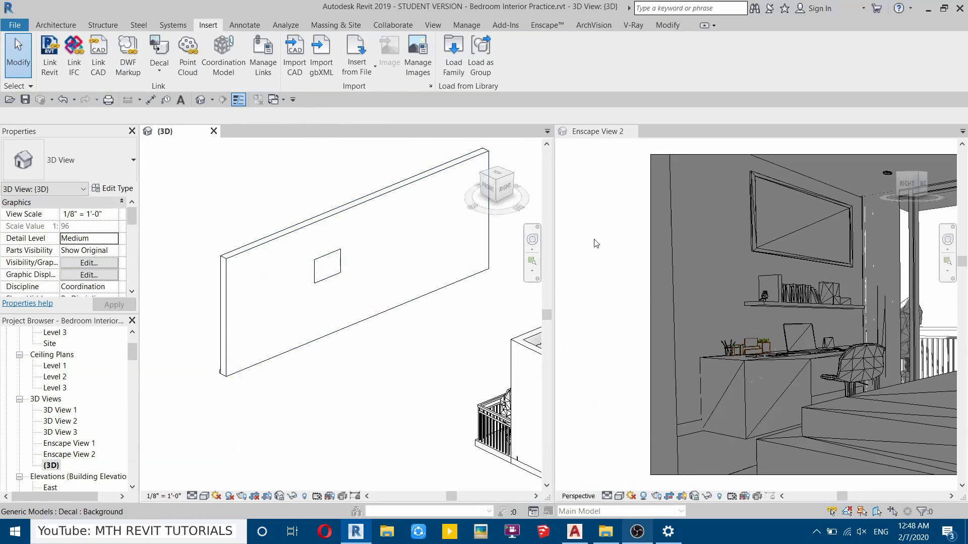
click(591, 217)
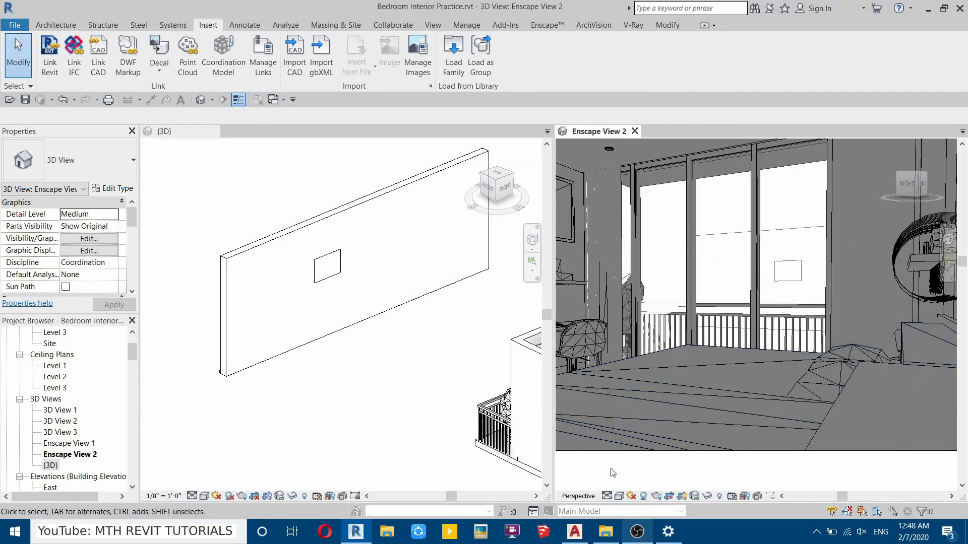
click(621, 496)
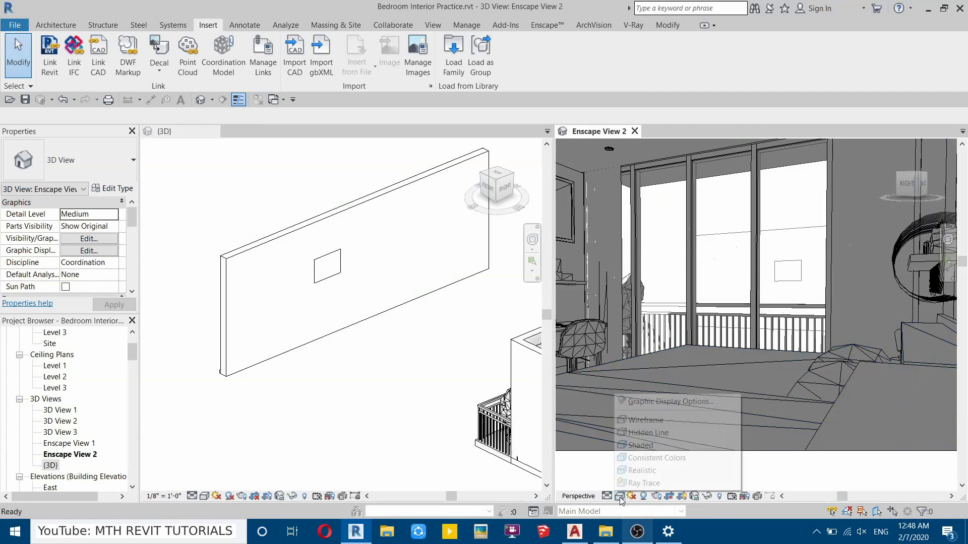
click(650, 472)
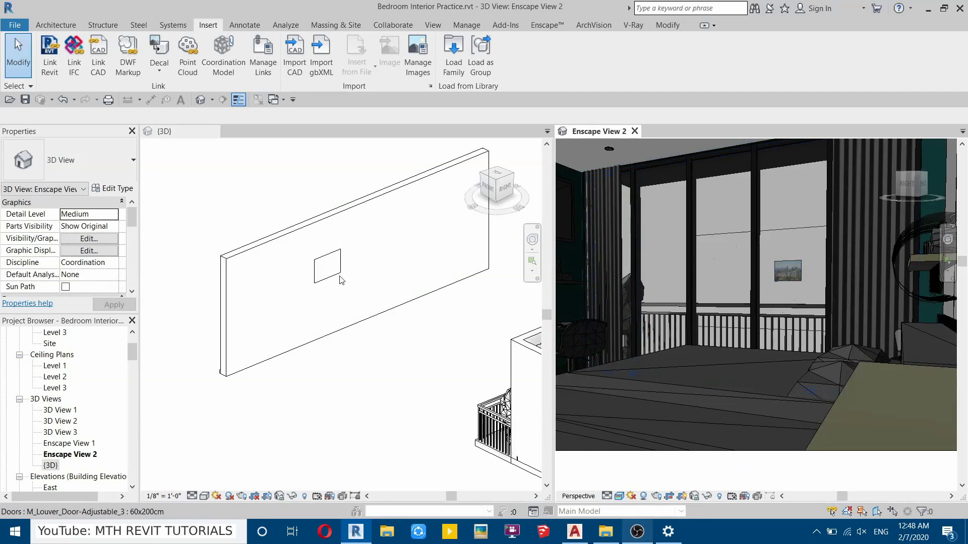
middle_drag(776, 240, 706, 247)
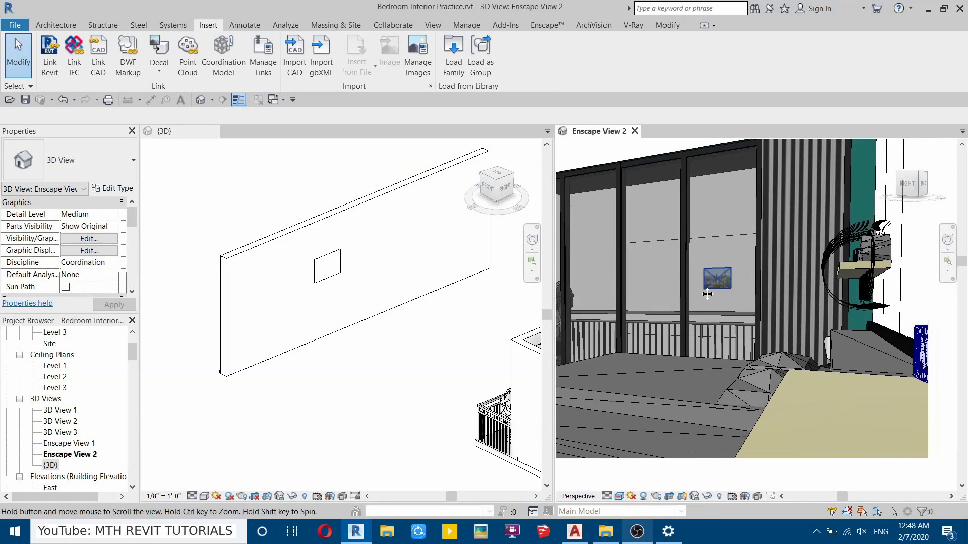
Stretch the backdrop wall to 42'-6" long, raising its top and dropping its base.
click(714, 236)
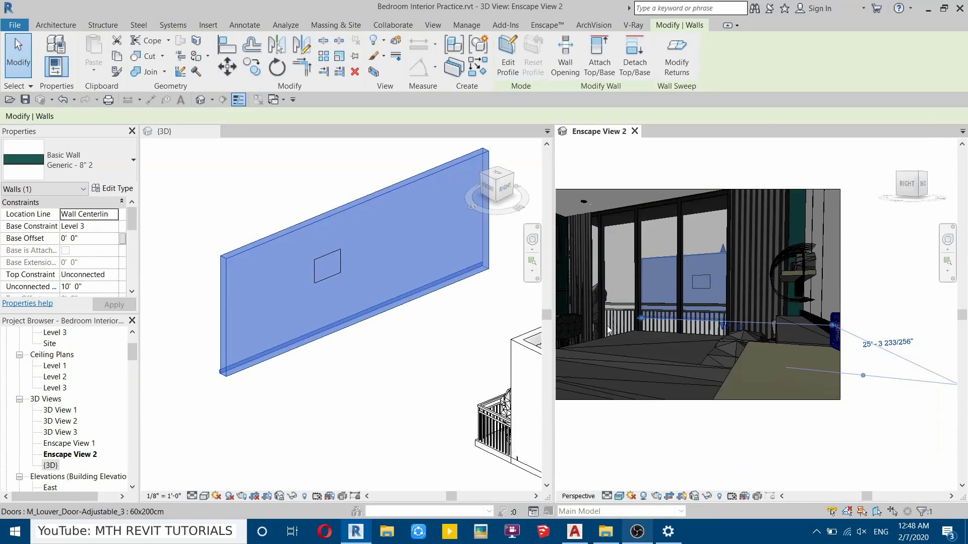
click(252, 373)
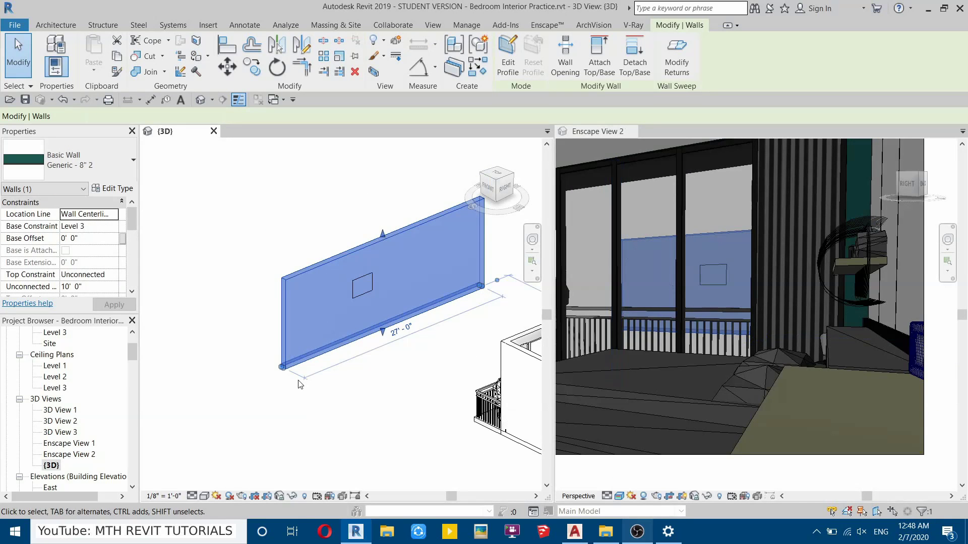
key(r)
key(s)
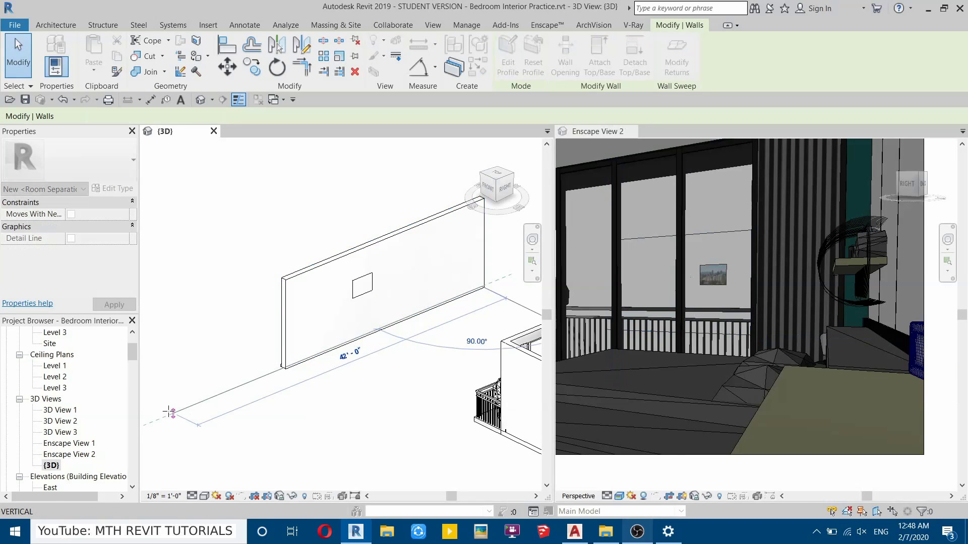
drag(176, 422, 175, 421)
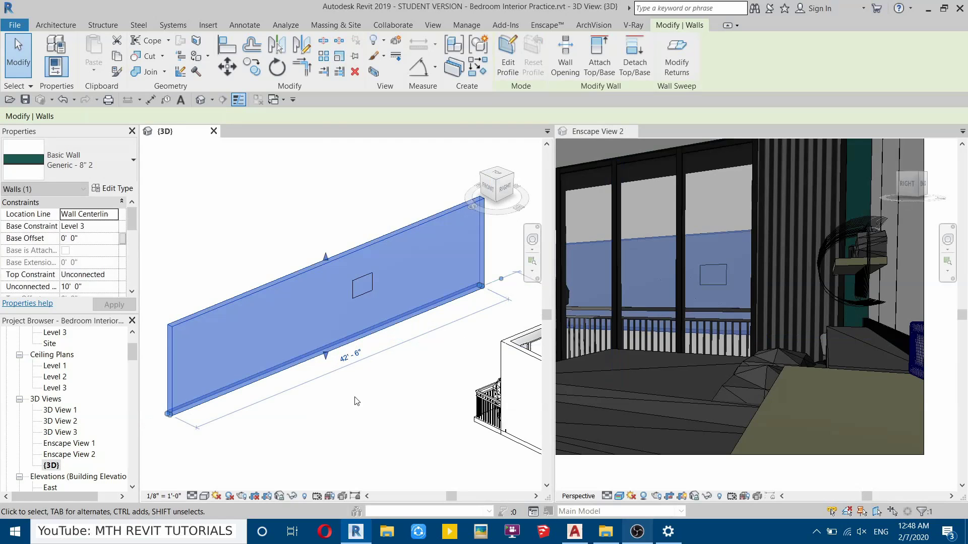
drag(326, 260, 325, 179)
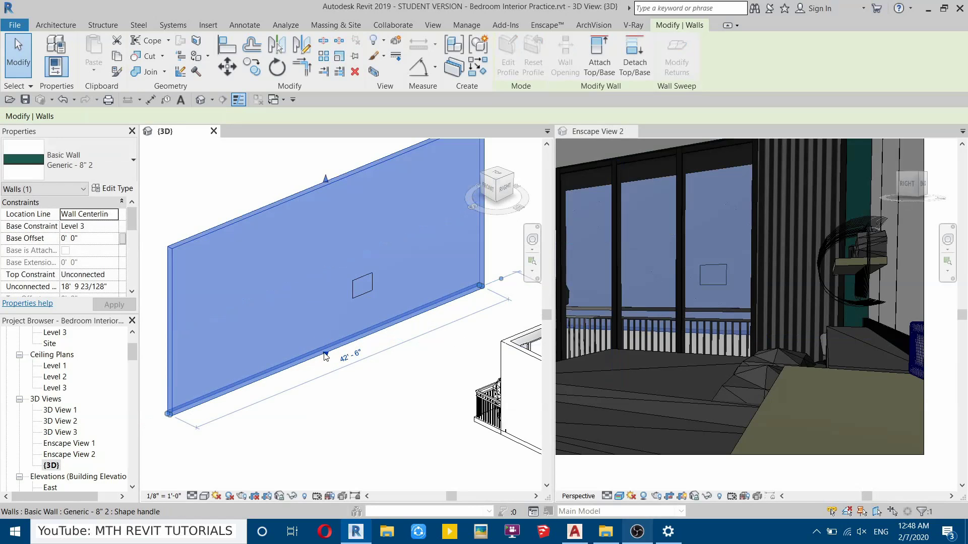
drag(325, 355, 329, 415)
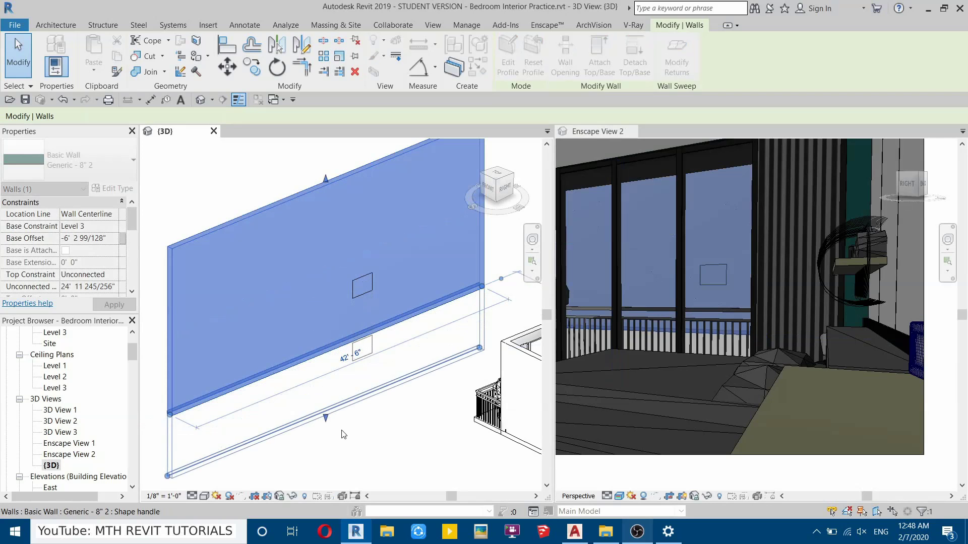
click(431, 424)
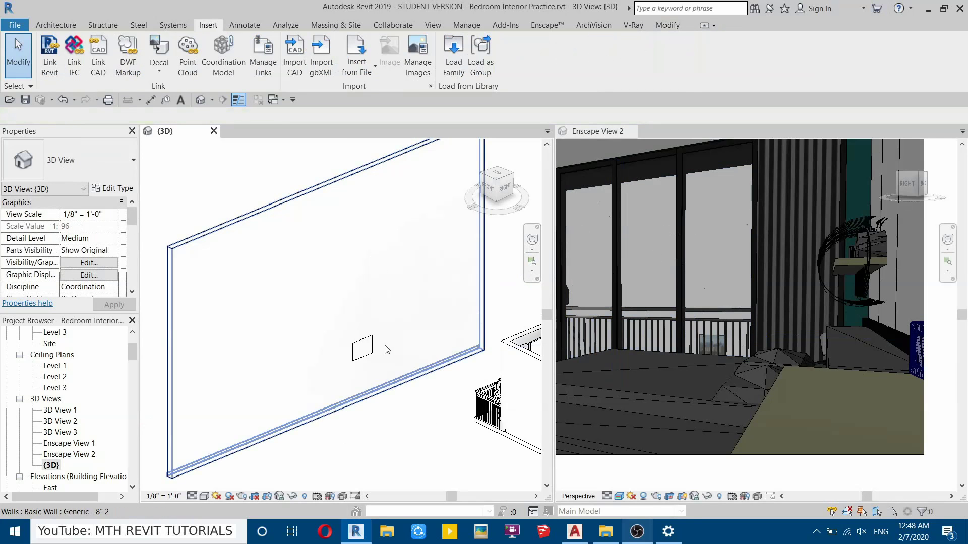
Enlarge the city-photo decal by its corner grips to about 37' 6" wide.
click(367, 353)
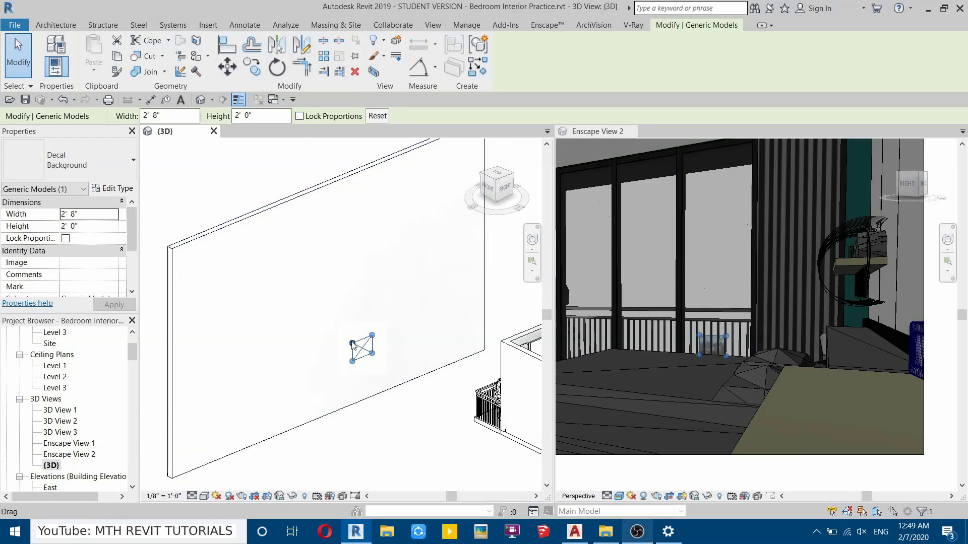
drag(352, 344, 261, 280)
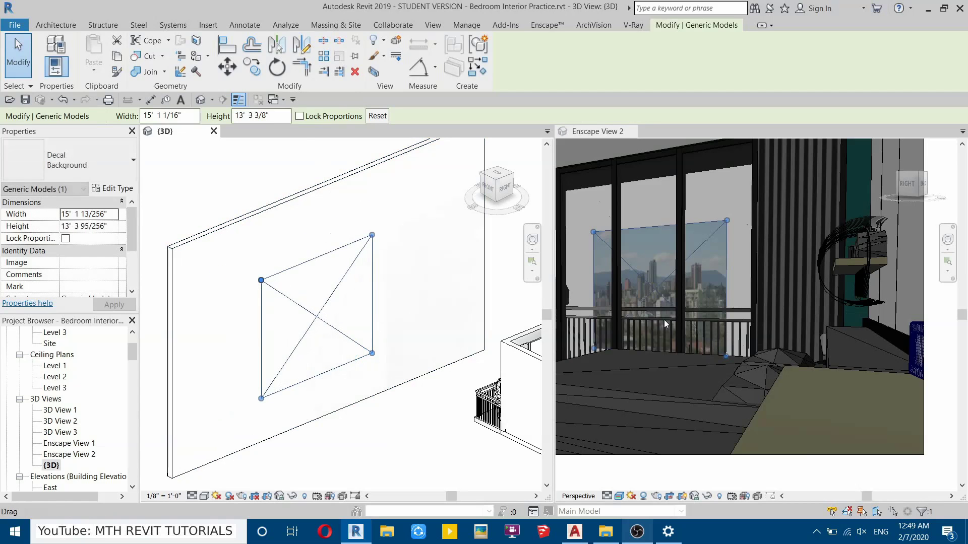
drag(372, 235, 446, 157)
drag(261, 234, 197, 246)
drag(197, 424, 201, 460)
drag(446, 144, 473, 149)
Adjust the decal's top and bottom edges to about 20' 10" high and nudge it into place.
drag(204, 269, 197, 279)
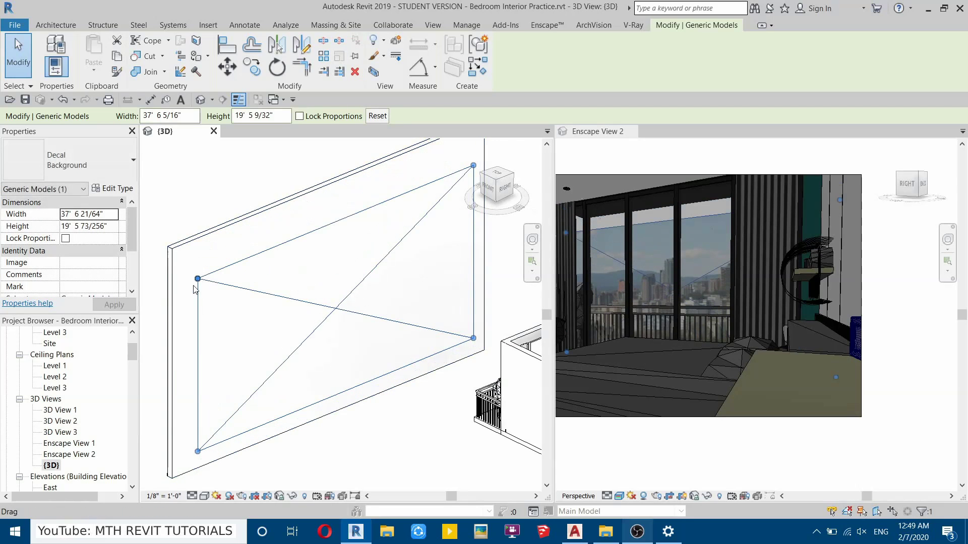
drag(330, 308, 328, 288)
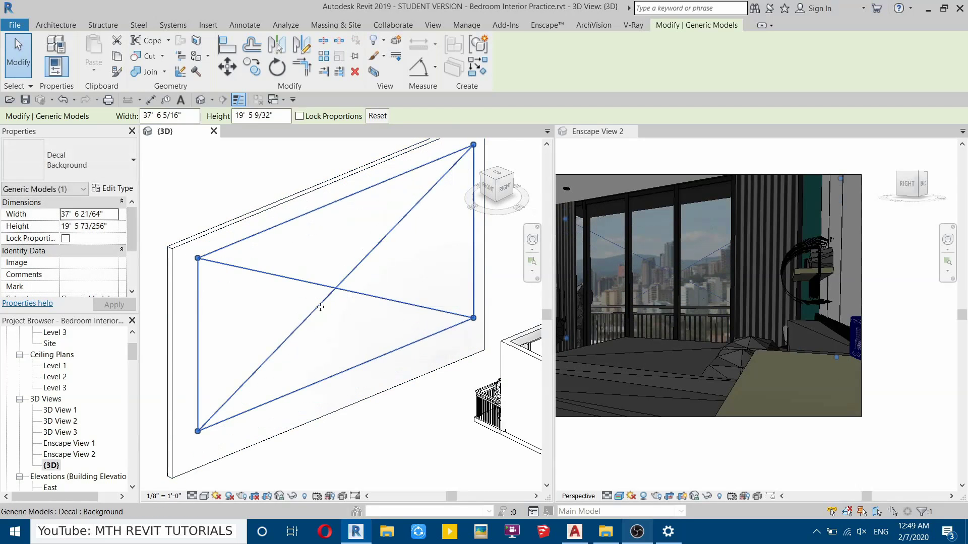
drag(203, 434, 202, 447)
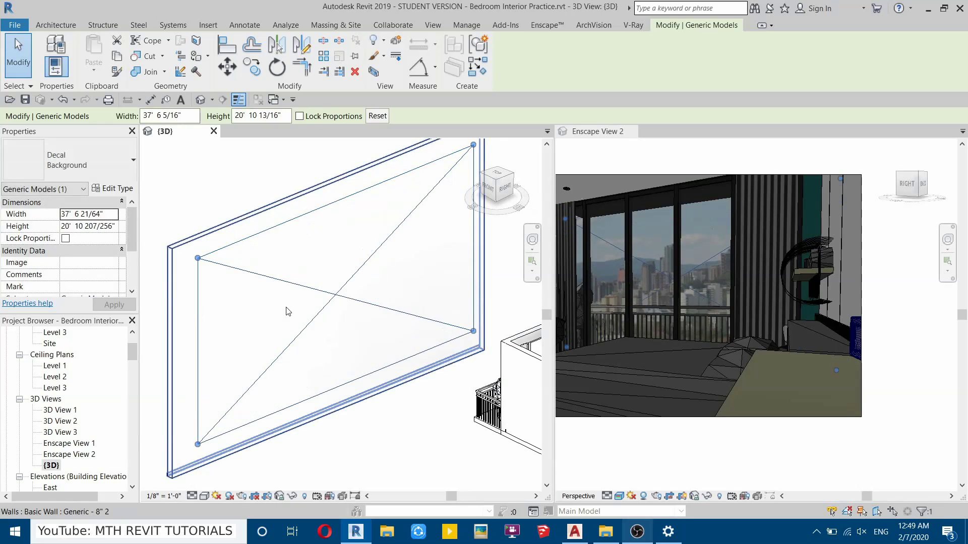
key(Left)
key(Down)
key(Left)
key(Down)
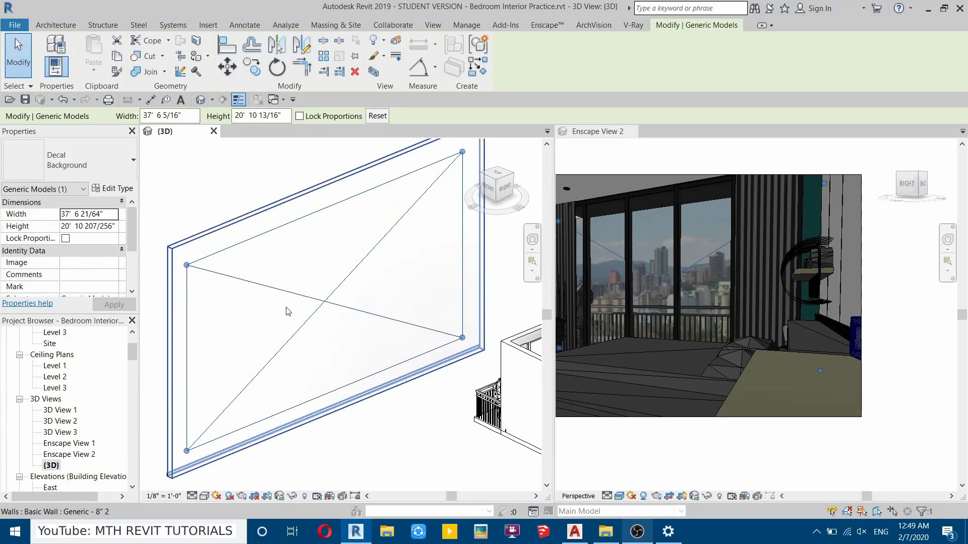
key(Down)
click(785, 281)
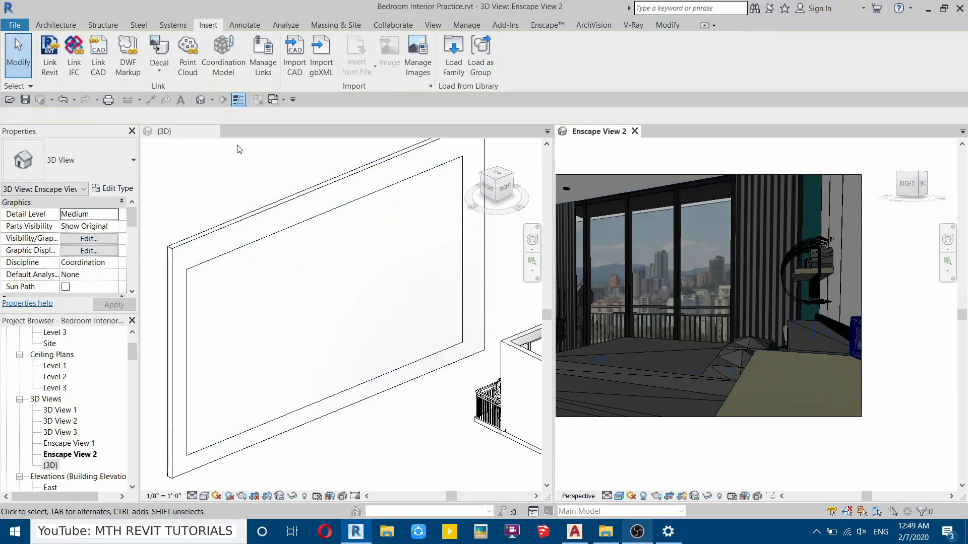
Close the 3D view and centre Enscape View 2 on the window.
click(214, 131)
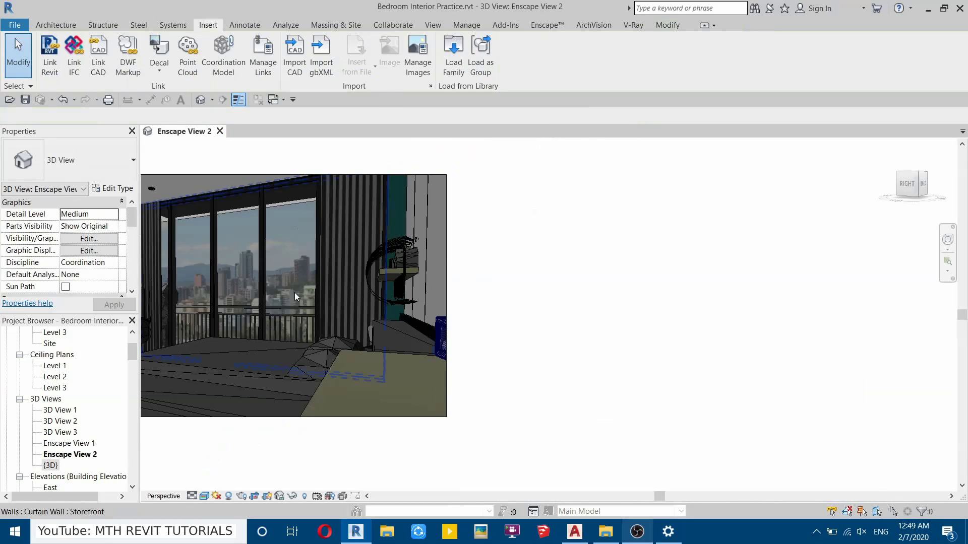
middle_drag(294, 292, 439, 319)
scroll(328, 273, up, 5)
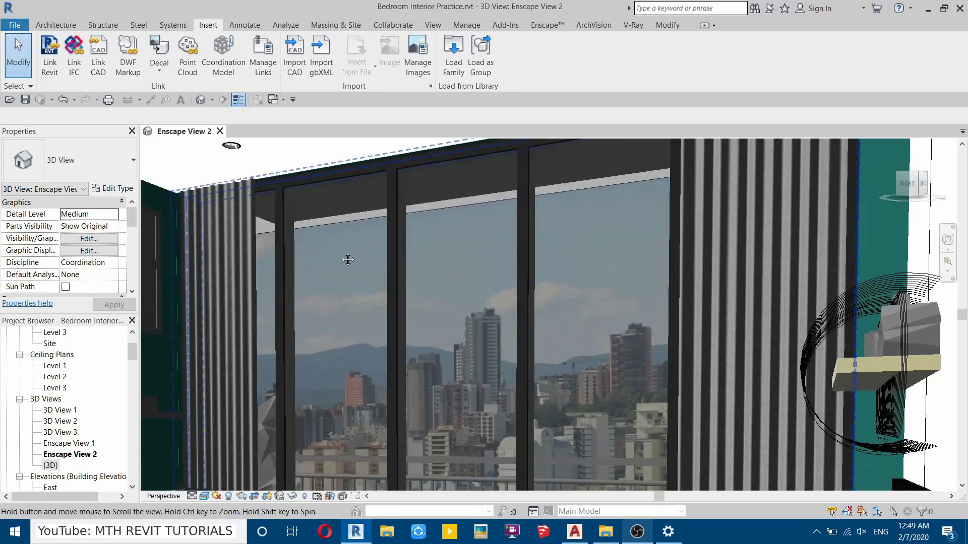
scroll(349, 247, up, 1)
Resize the decal to 37' 9 1/2" by 22' 1 1/8" and clear the selection.
click(349, 247)
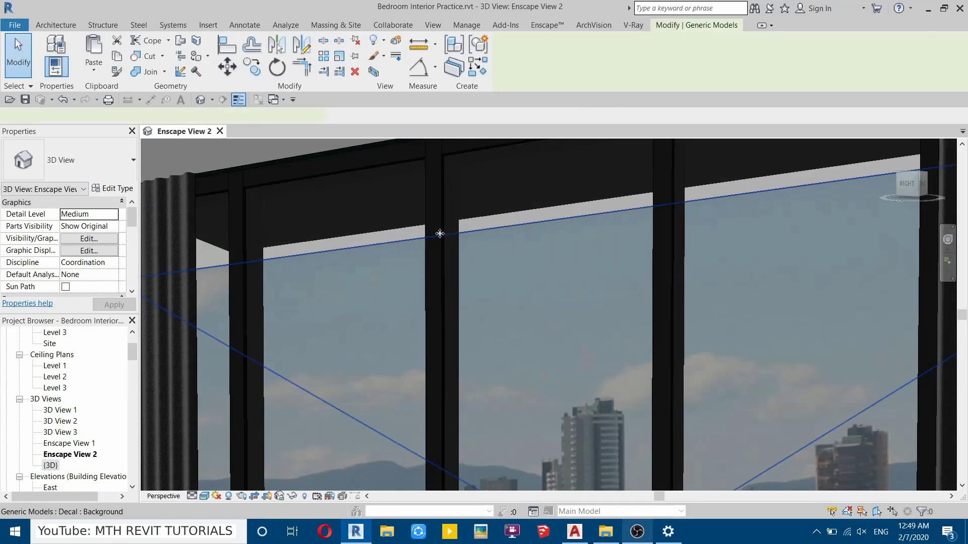
scroll(507, 252, down, 3)
scroll(407, 261, up, 3)
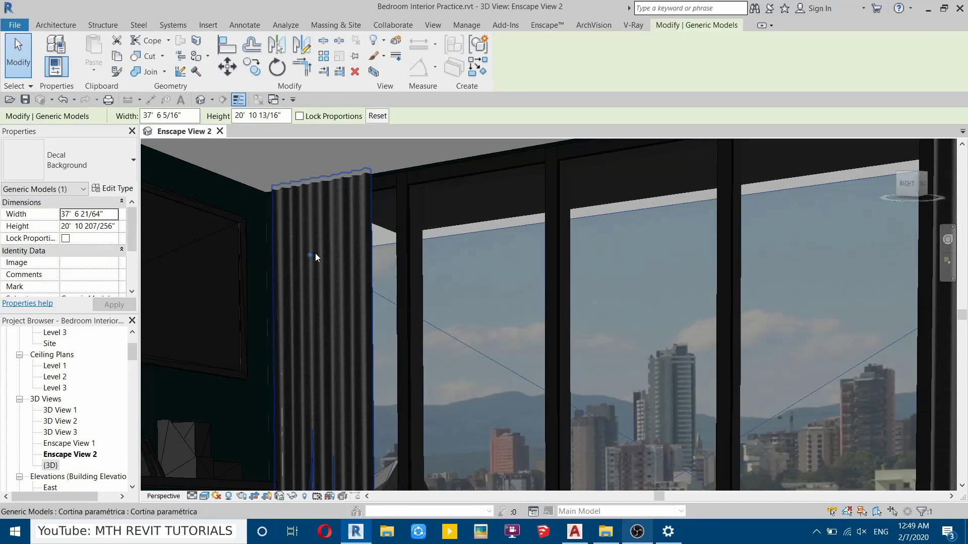
drag(310, 256, 302, 229)
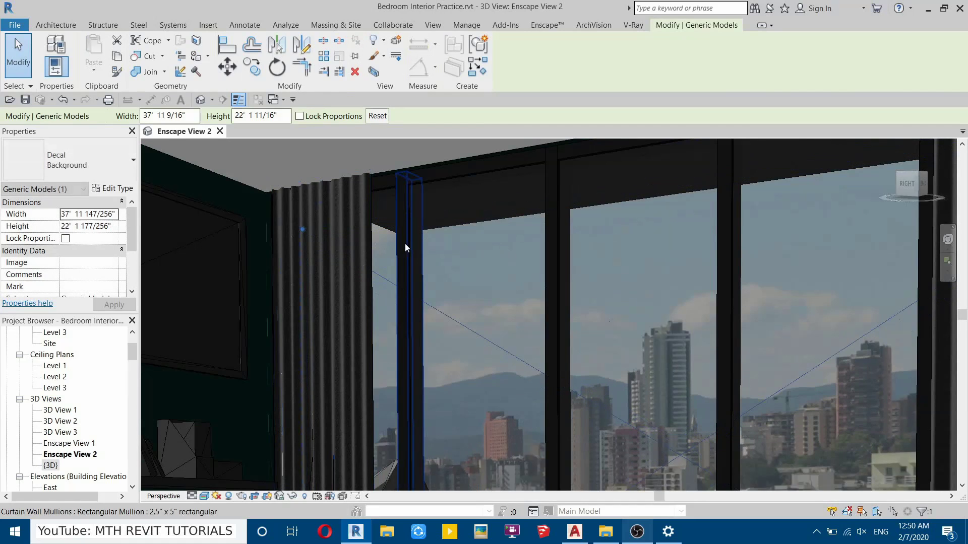
scroll(389, 258, down, 5)
scroll(389, 258, up, 5)
scroll(580, 278, down, 6)
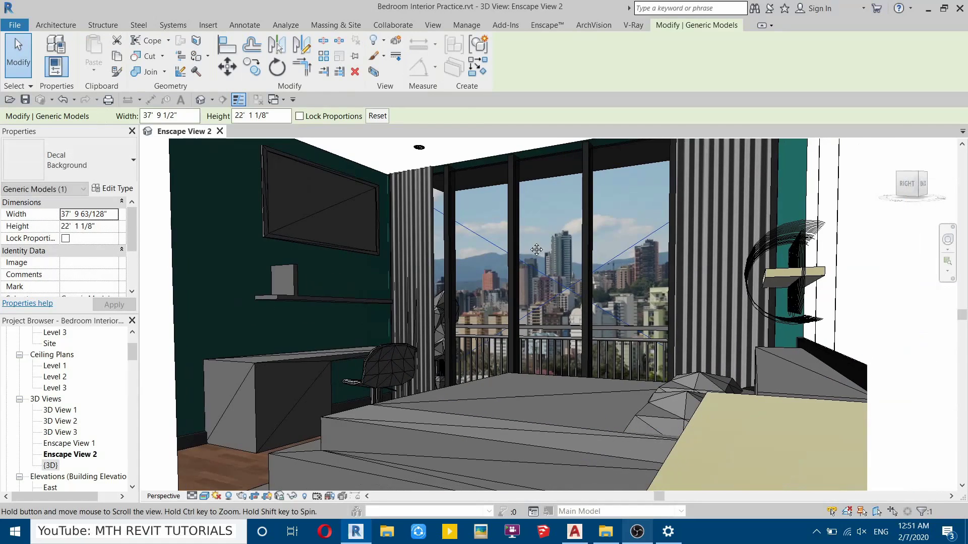
key(Escape)
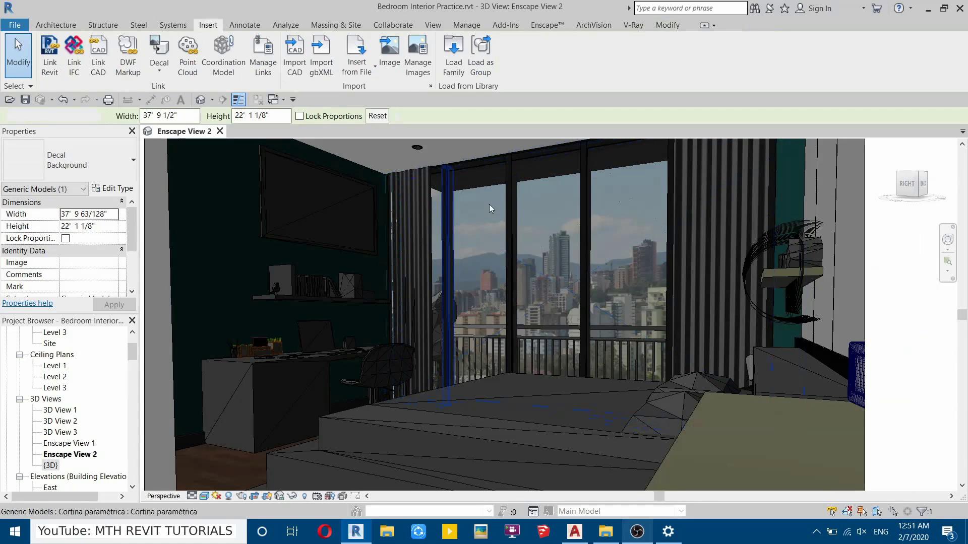
scroll(580, 290, down, 5)
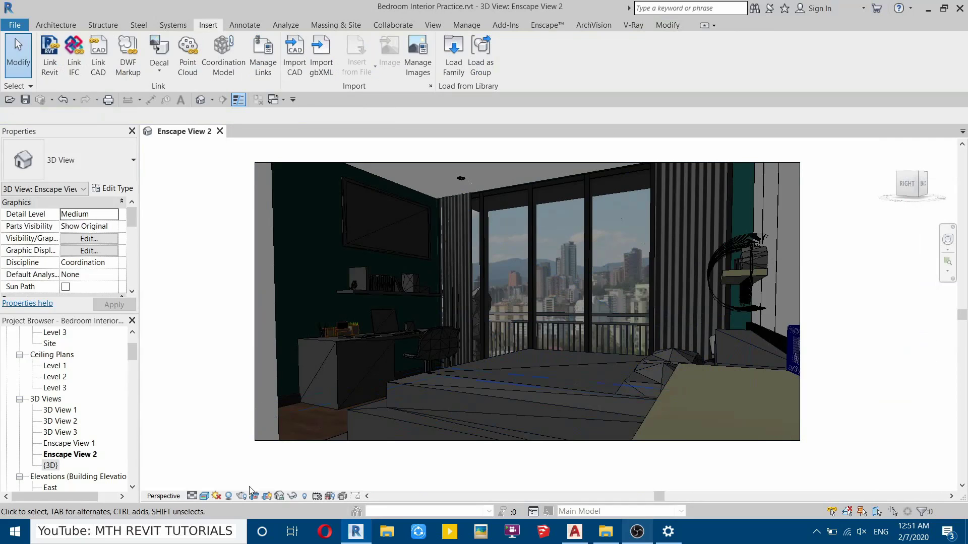
Render the Enscape View 2 bedroom camera view at Medium quality.
click(238, 496)
click(465, 392)
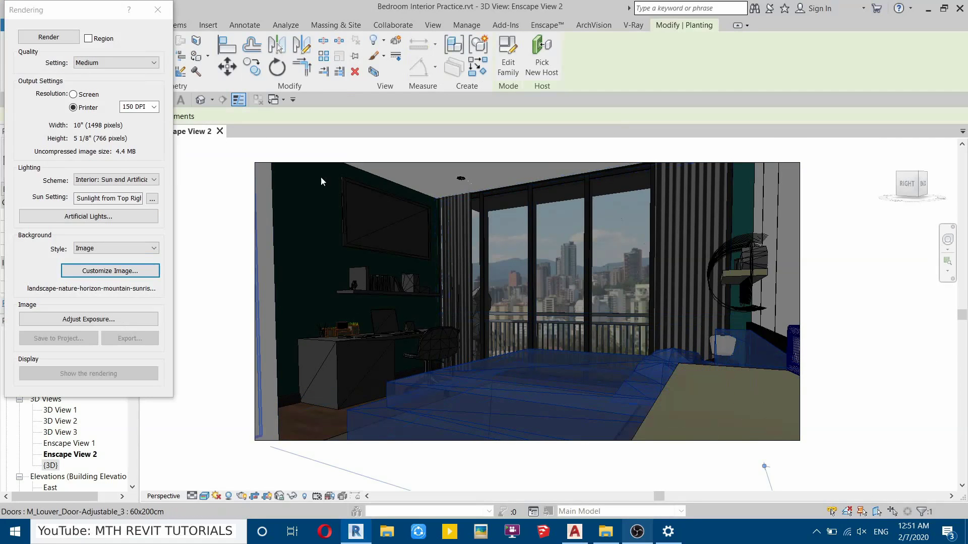
scroll(426, 397, up, 3)
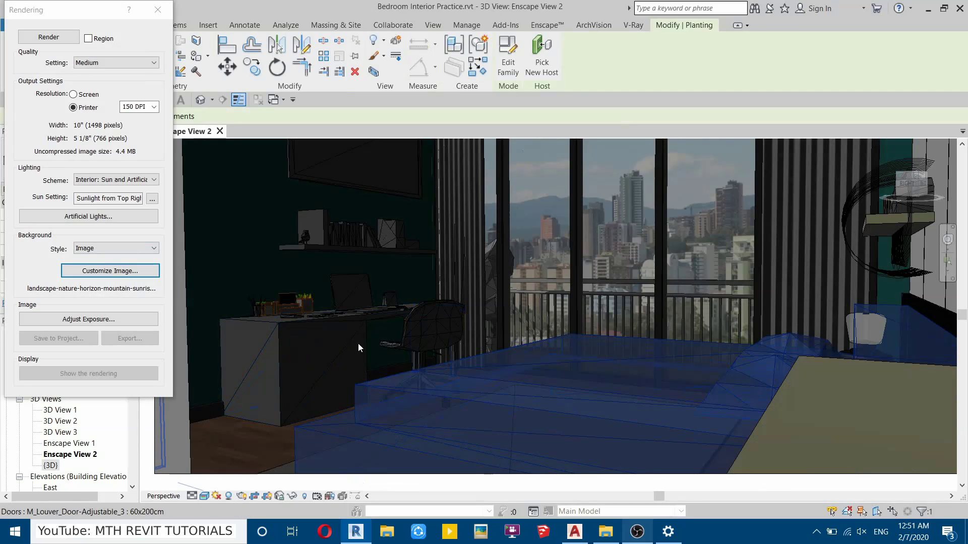
scroll(423, 323, down, 2)
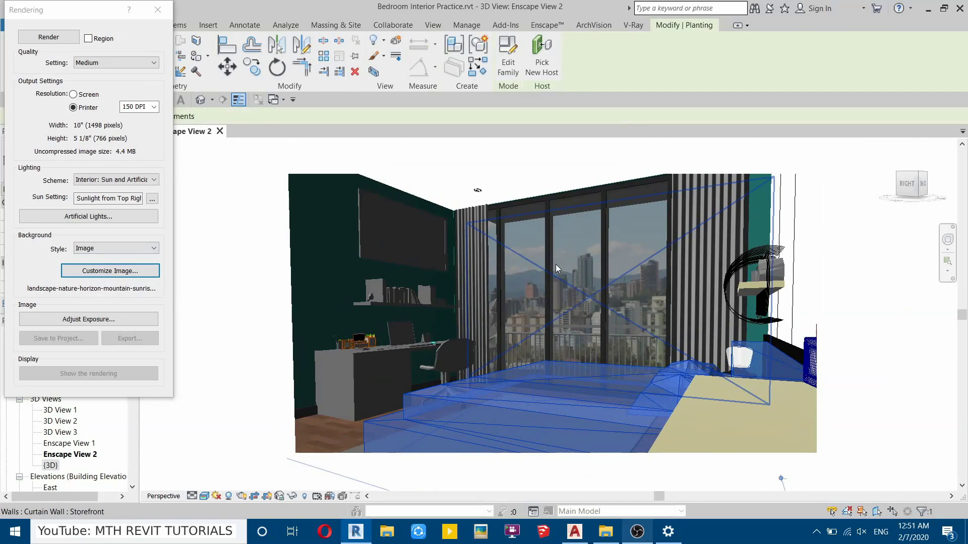
scroll(555, 264, up, 3)
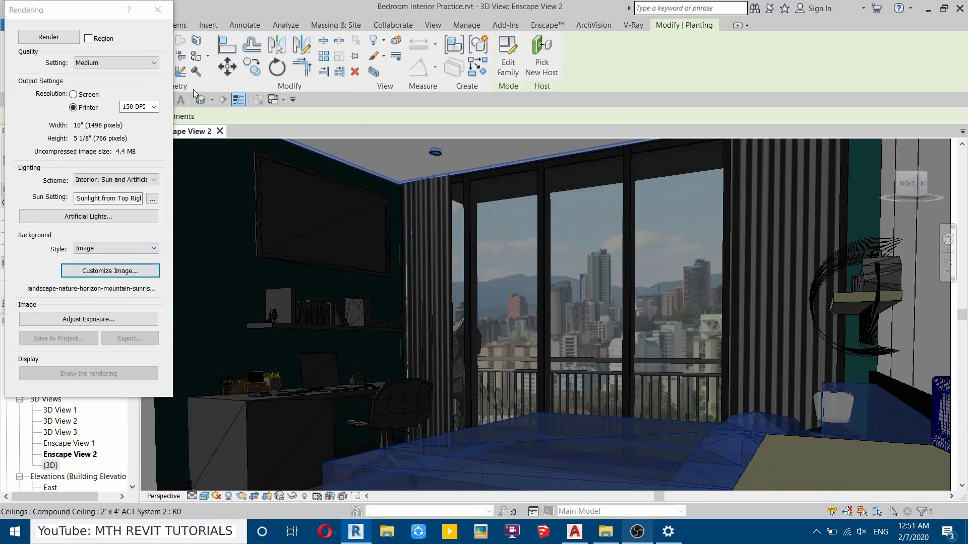
click(63, 39)
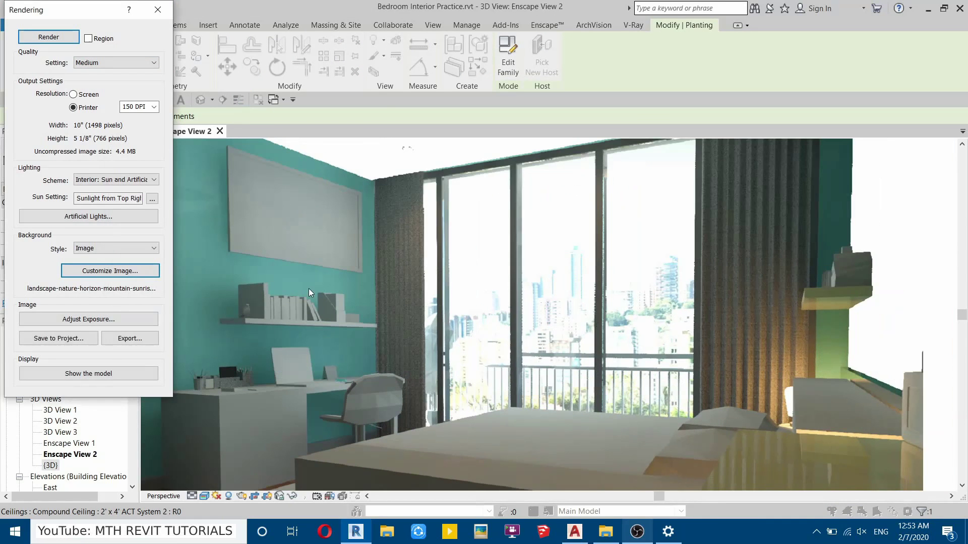
Adjust the render exposure to 10.19 with highlights at 0.00 and apply it.
click(88, 319)
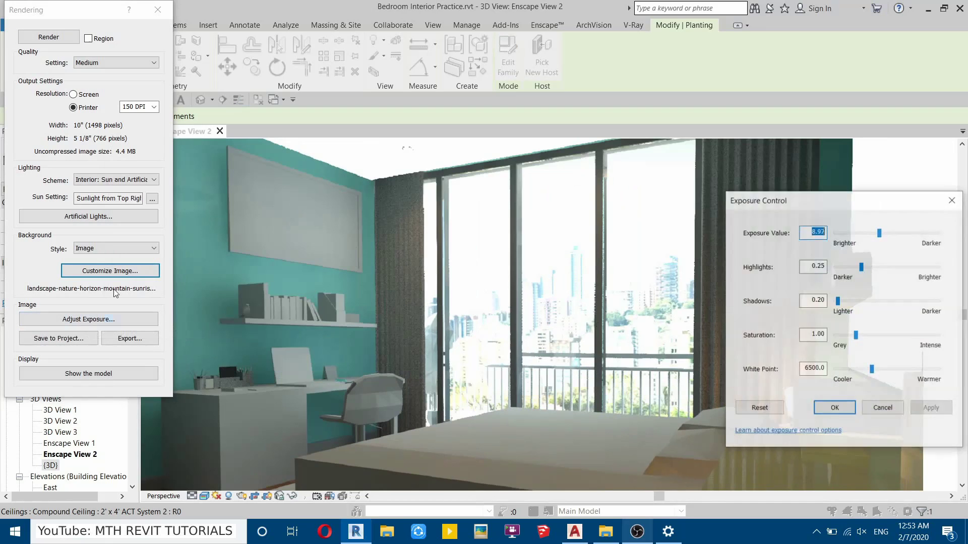
drag(822, 201, 207, 138)
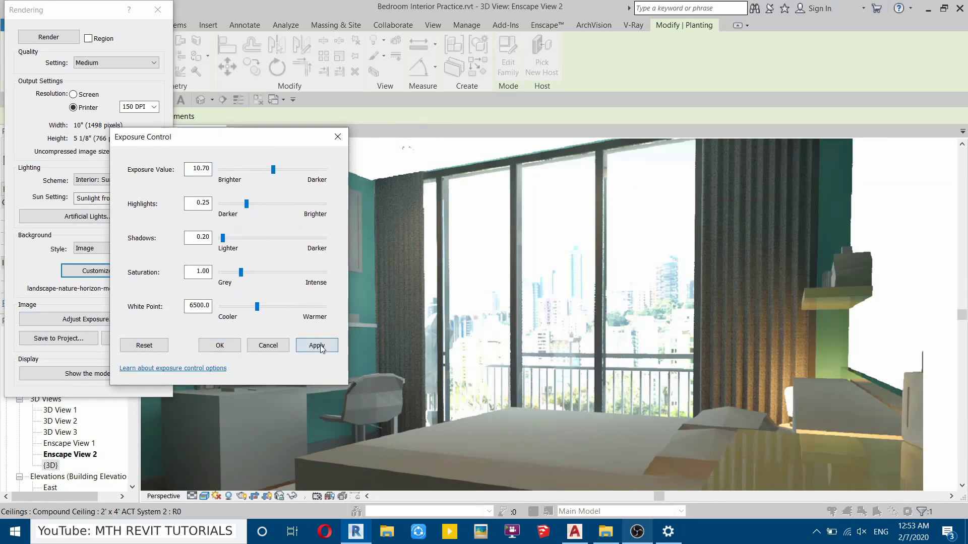
click(318, 346)
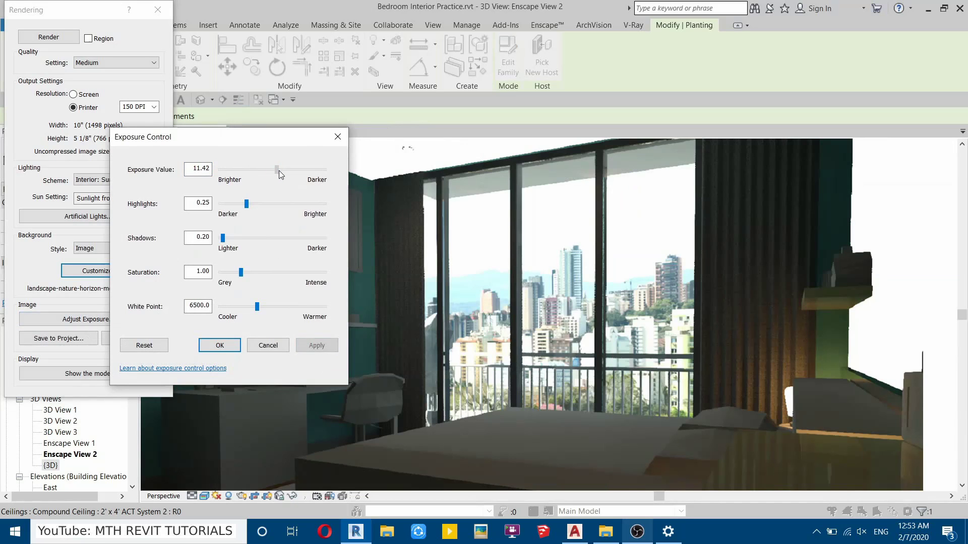
drag(280, 170, 282, 170)
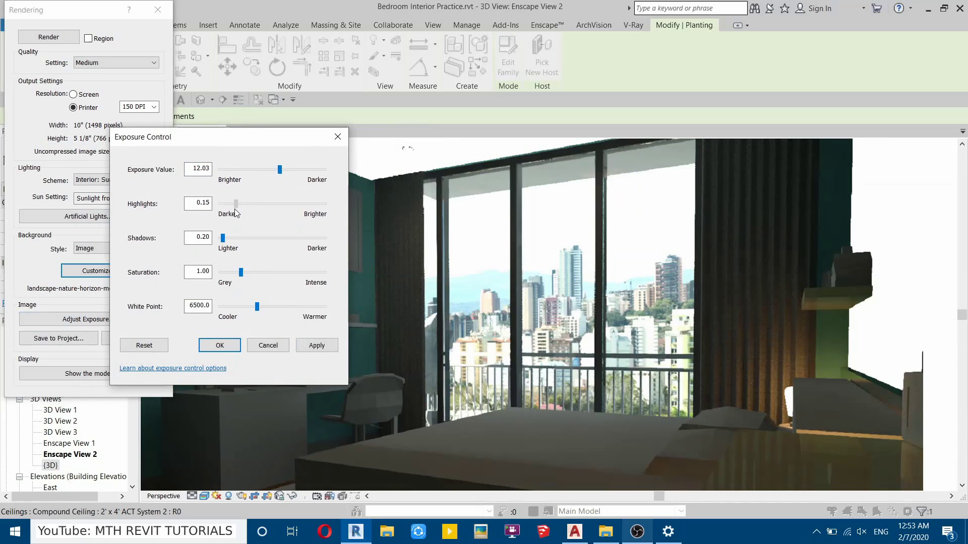
click(308, 344)
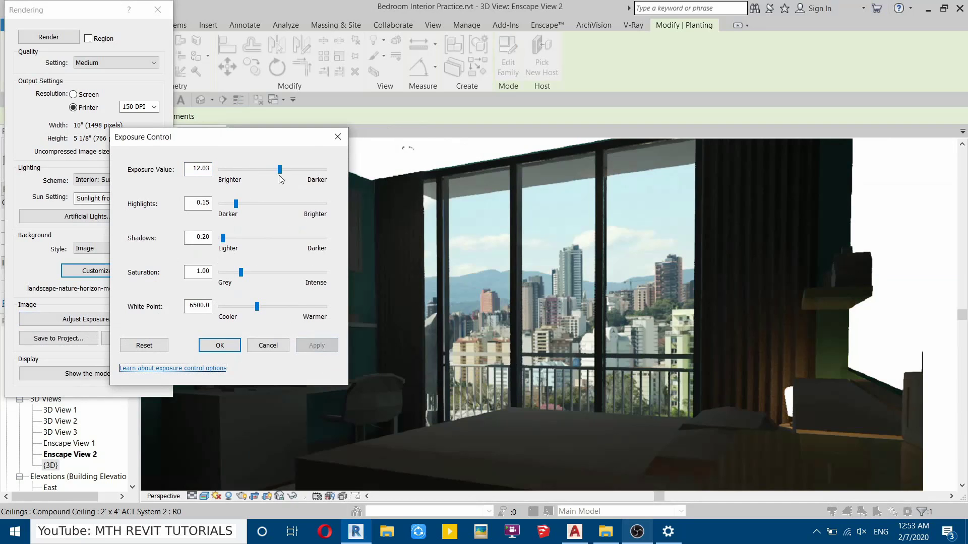
click(327, 347)
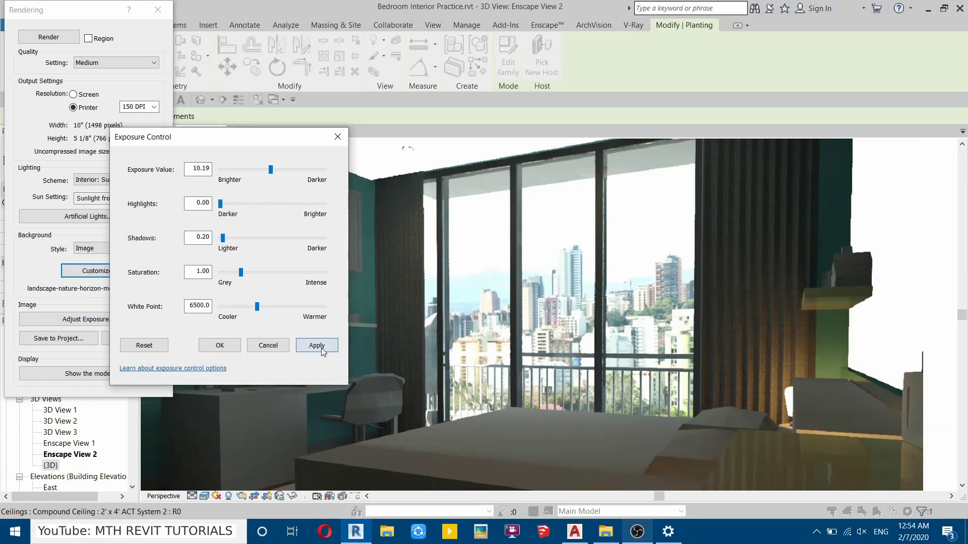
click(318, 347)
click(219, 346)
scroll(543, 305, down, 2)
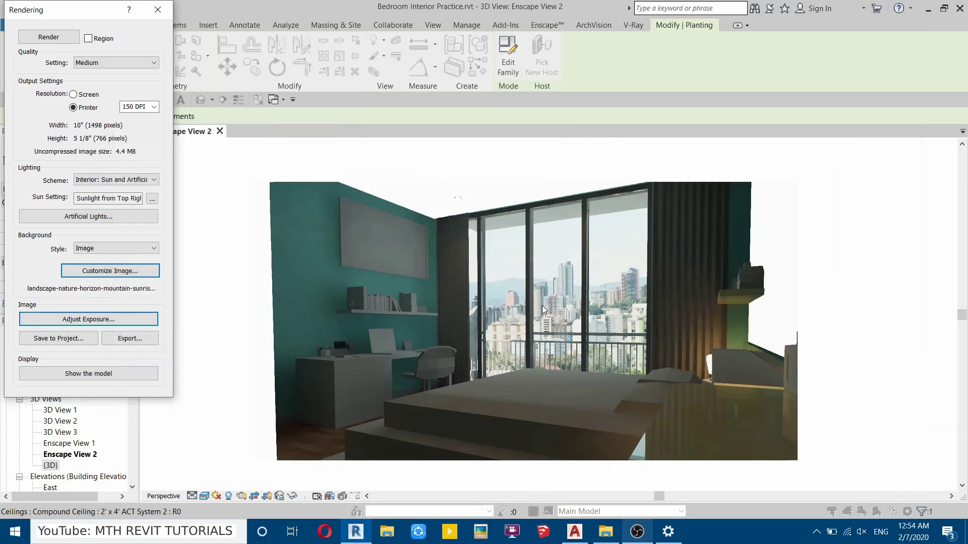
scroll(431, 323, up, 3)
scroll(432, 323, up, 2)
middle_drag(482, 314, 595, 211)
scroll(596, 344, down, 4)
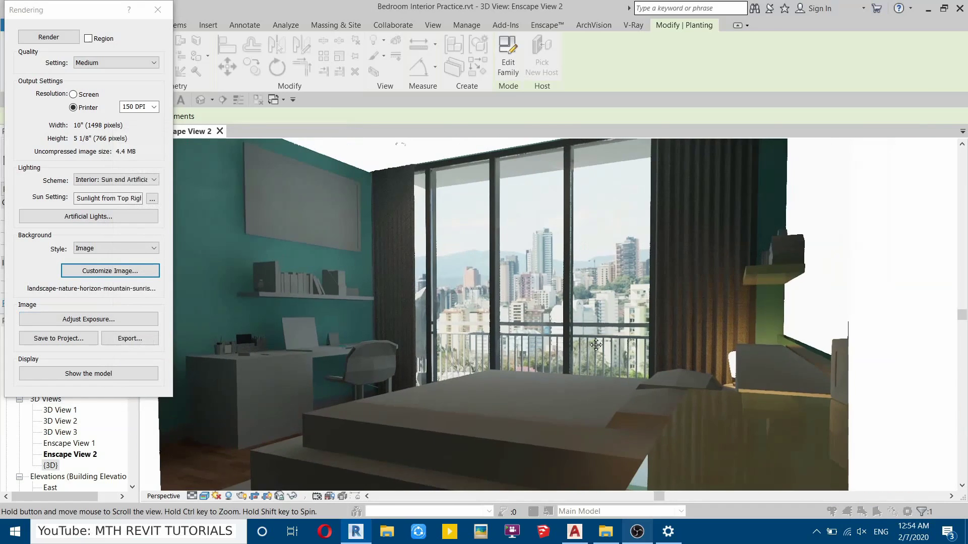
Close the Rendering dialog and set Enscape View 2 as Enscape's active view.
click(158, 10)
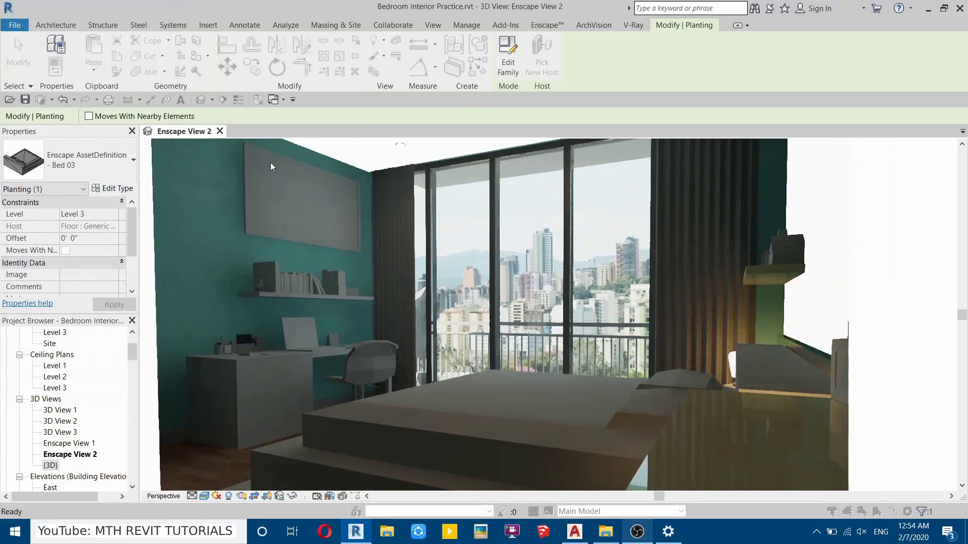
click(544, 27)
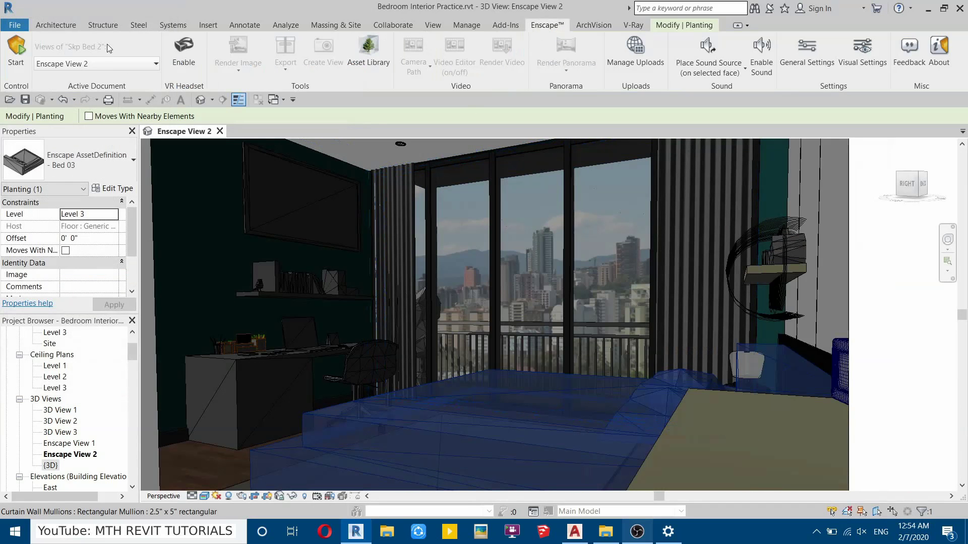
click(98, 64)
click(57, 122)
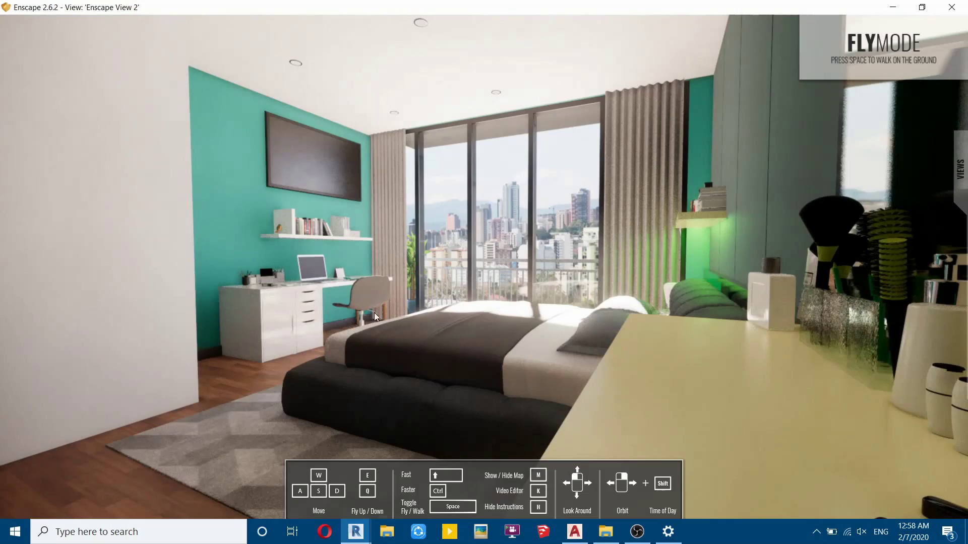
Fly through the live Enscape render, restore the saved view, and capture a screenshot.
key(w)
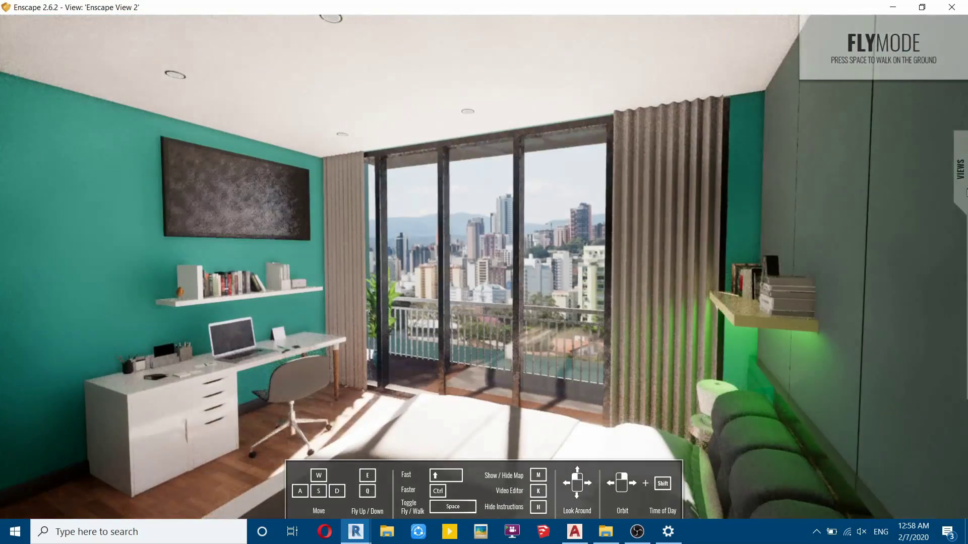
key(2)
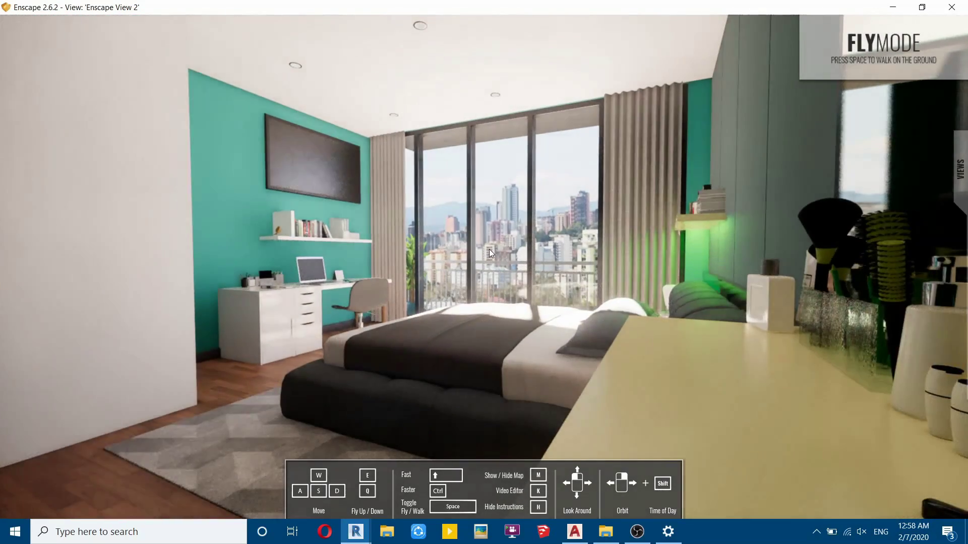
key(F12)
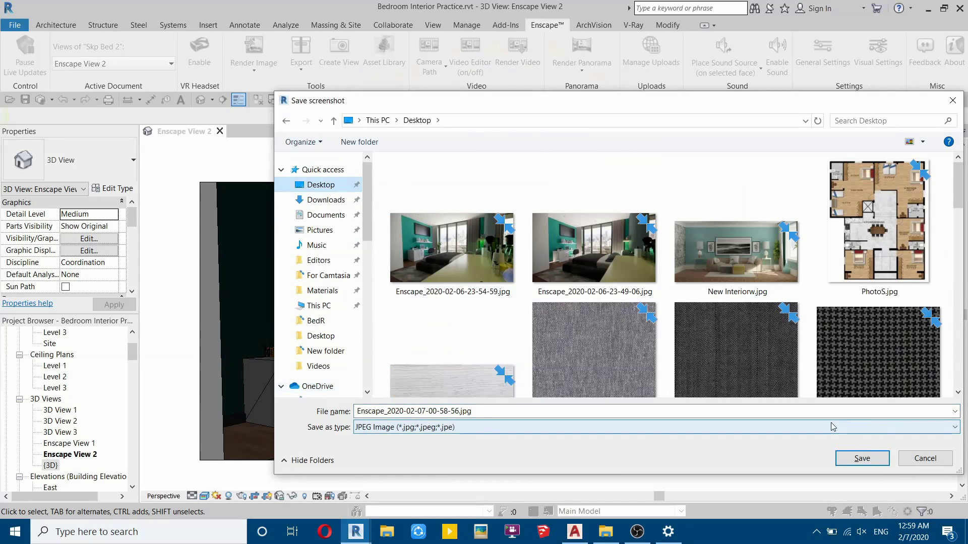
click(464, 413)
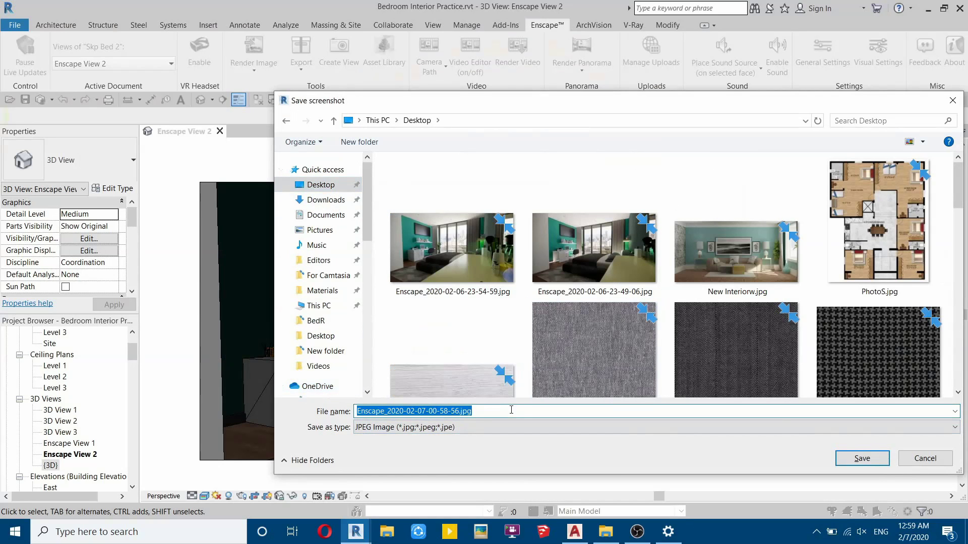
click(861, 459)
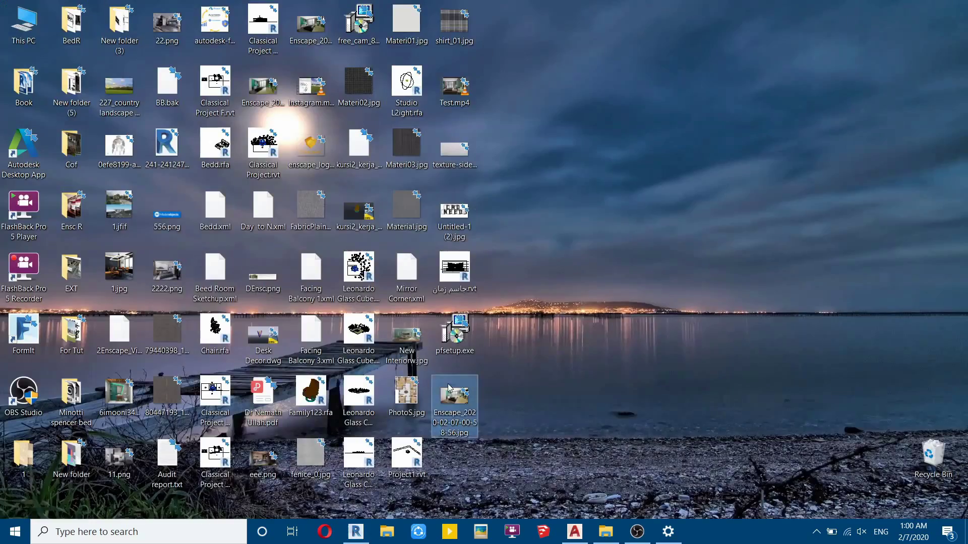
double_click(452, 393)
scroll(463, 294, up, 3)
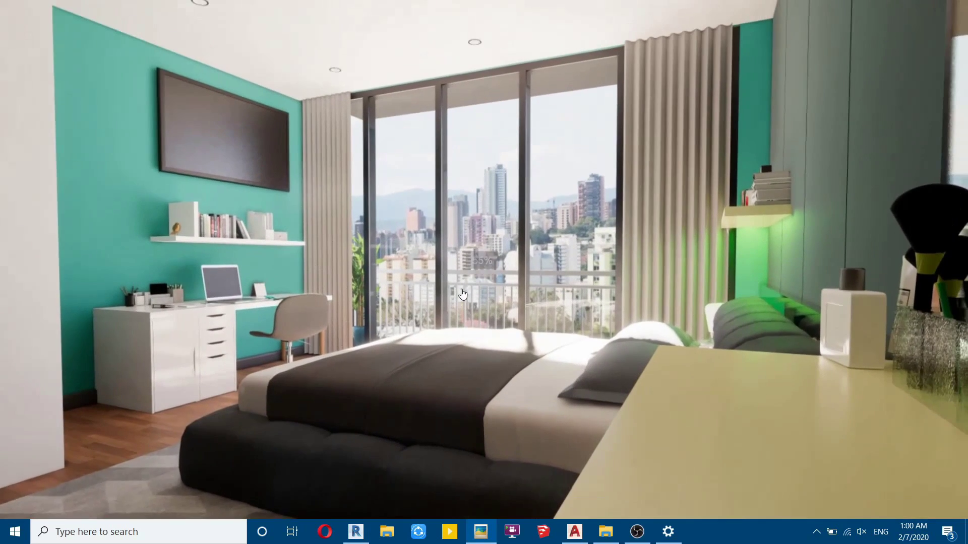
scroll(463, 294, up, 4)
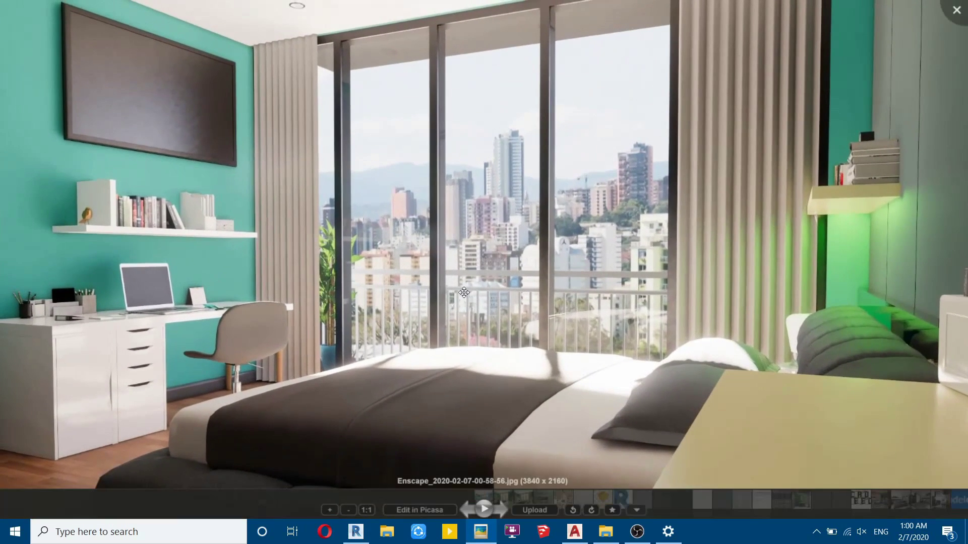
scroll(464, 293, down, 6)
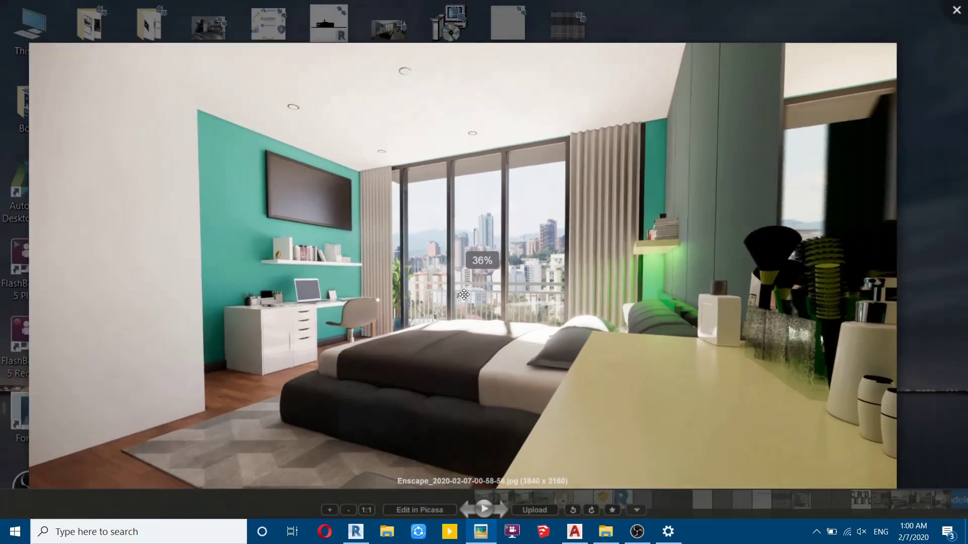
scroll(464, 279, up, 4)
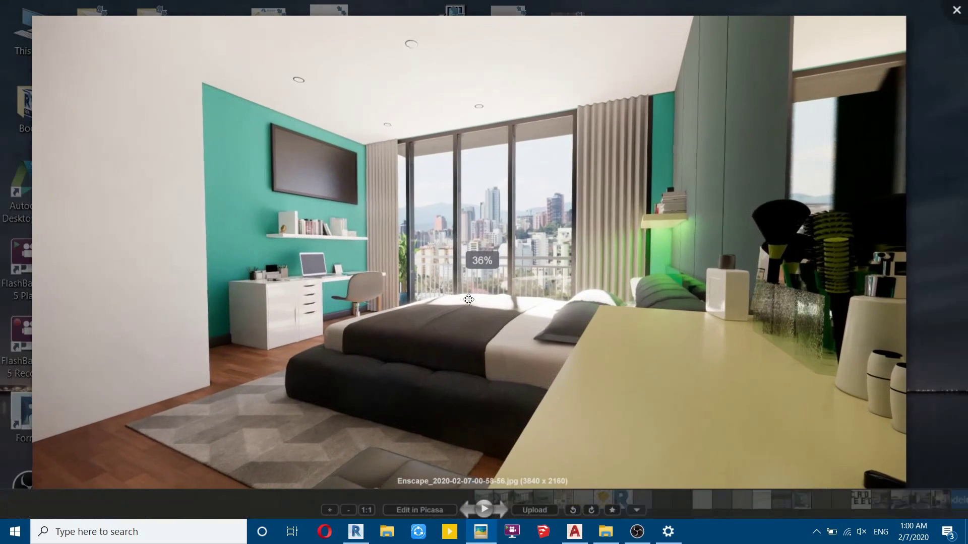